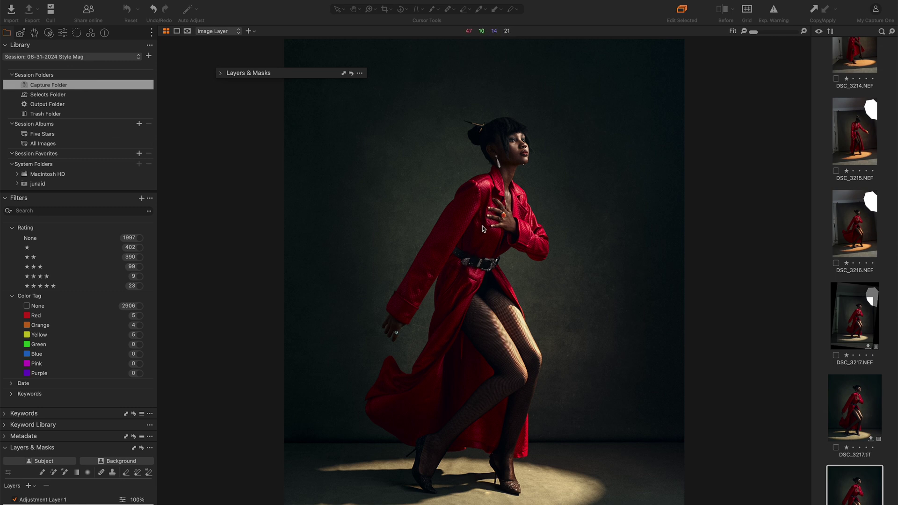
- Show the portrait's EXIF exposure details: NIKON D700, ISO 200, 1/200 s, f/4
left_click(105, 34)
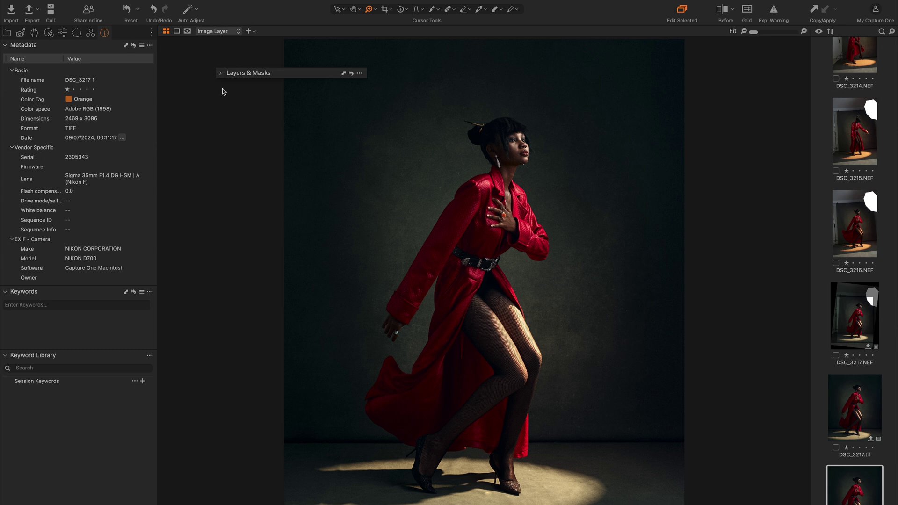
scroll(101, 178, "down", 5)
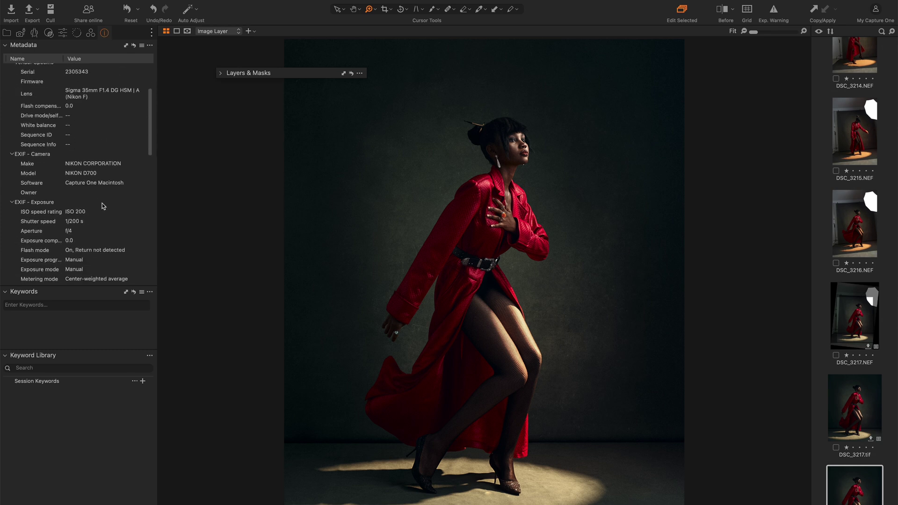
scroll(128, 224, "down", 2)
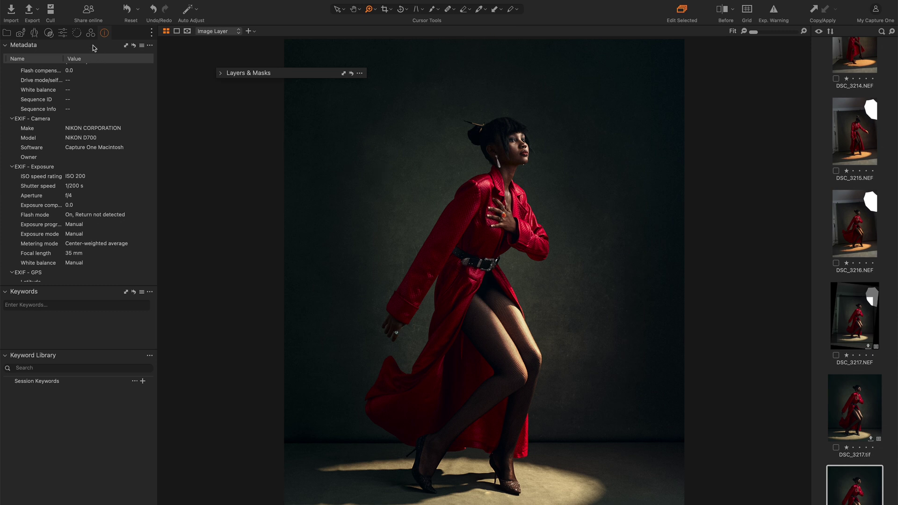
- Open DSC_3217.NEF and reset it to its unedited, uncropped state
left_click(62, 32)
left_click(860, 316)
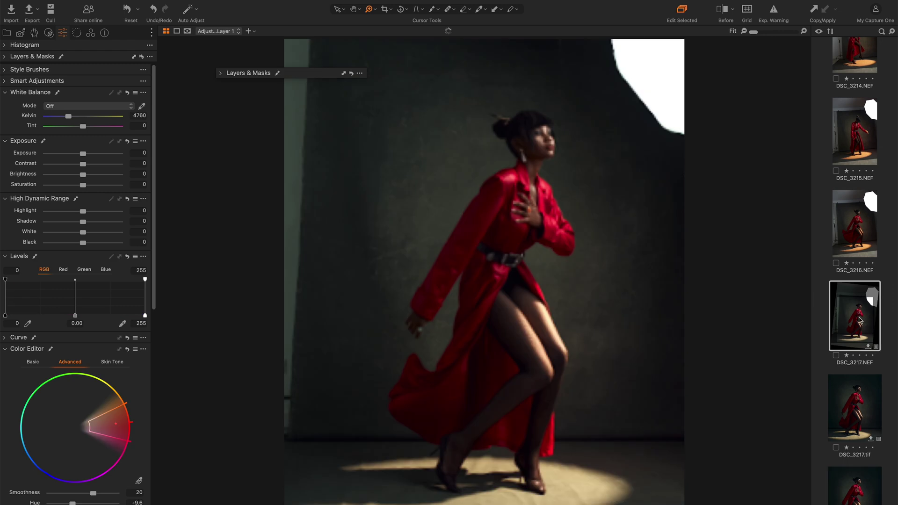
left_click(126, 7)
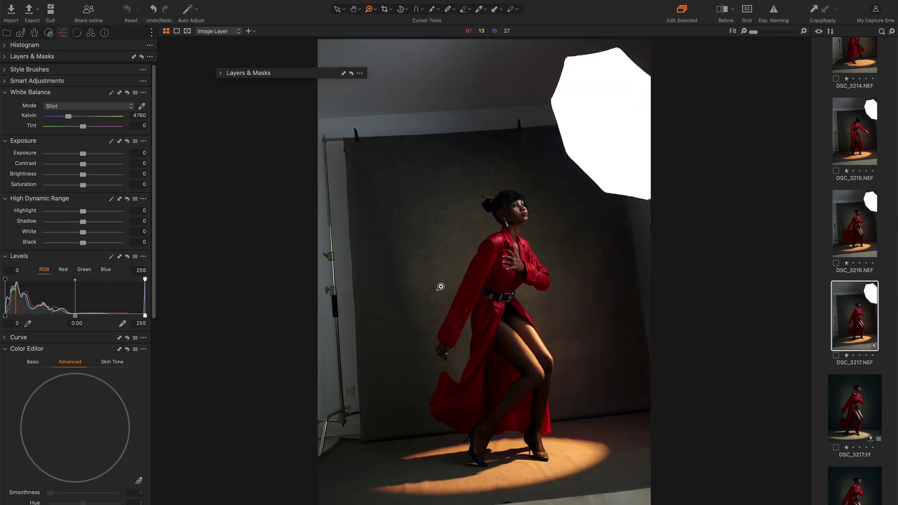
key("r")
- Apply the Leica M10 Monochrom Neutral ICC profile and straighten along the backdrop's bottom edge
left_click(49, 32)
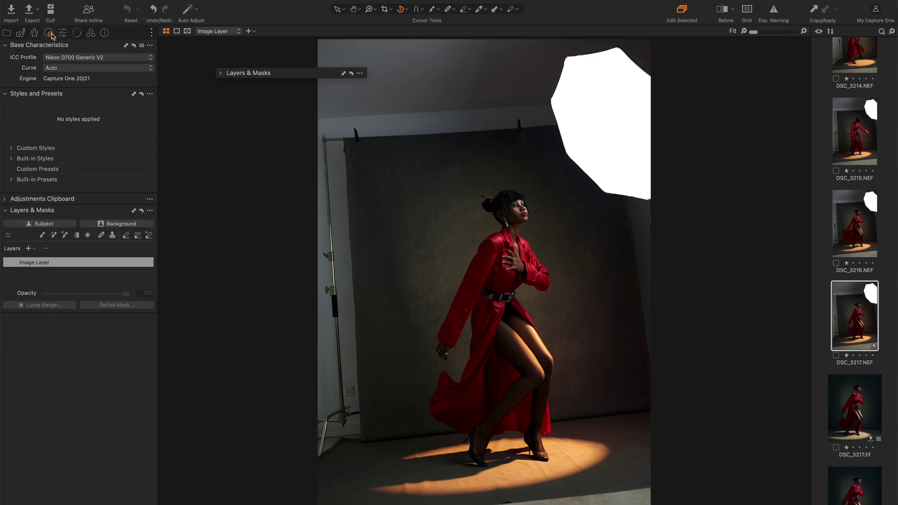
left_click(93, 58)
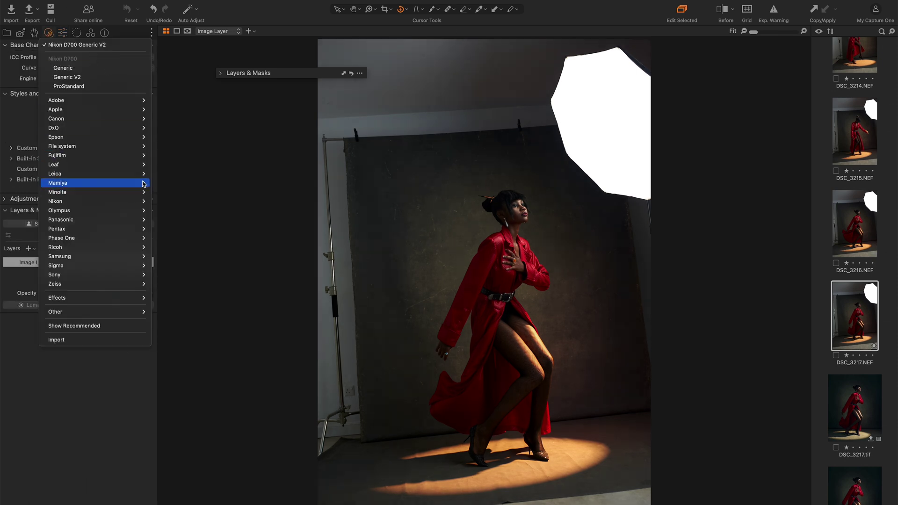
mouse_move(138, 172)
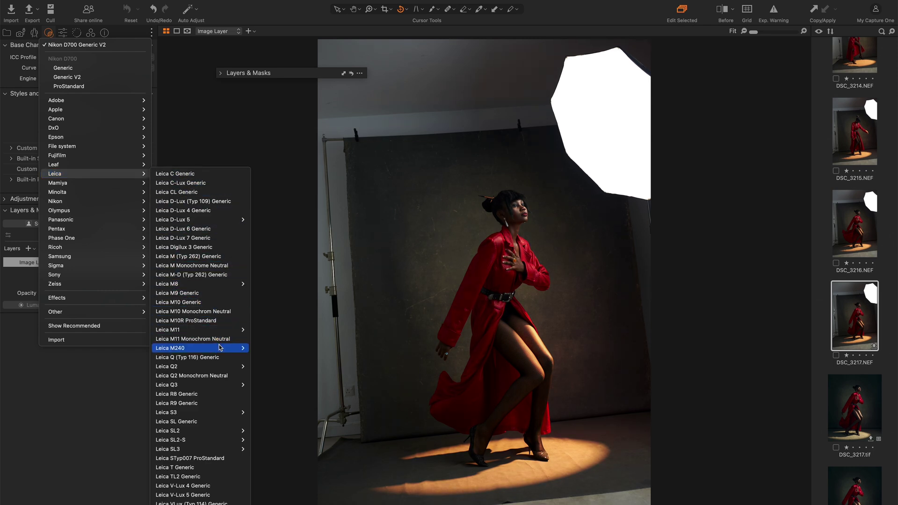
left_click(207, 313)
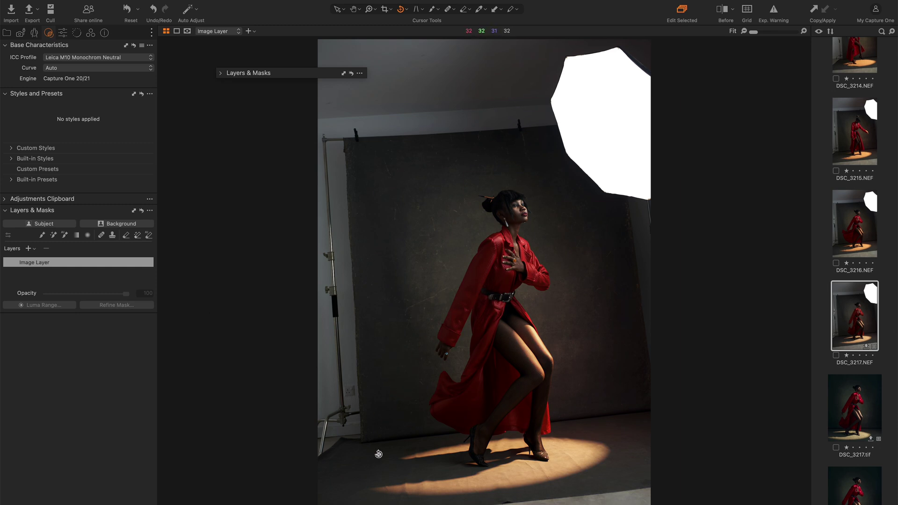
left_click_drag(374, 440, 702, 406)
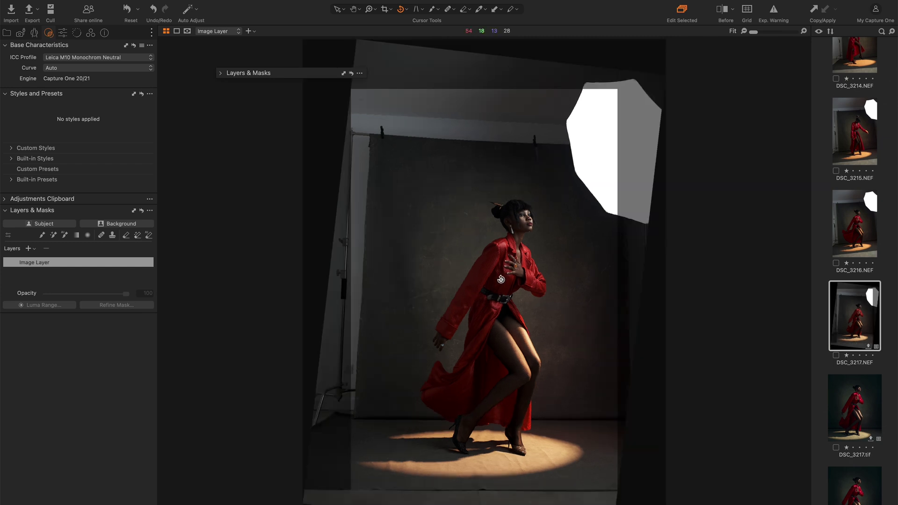
- Crop to a 2x3 portrait centred on the woman, then compare against the original
key("c")
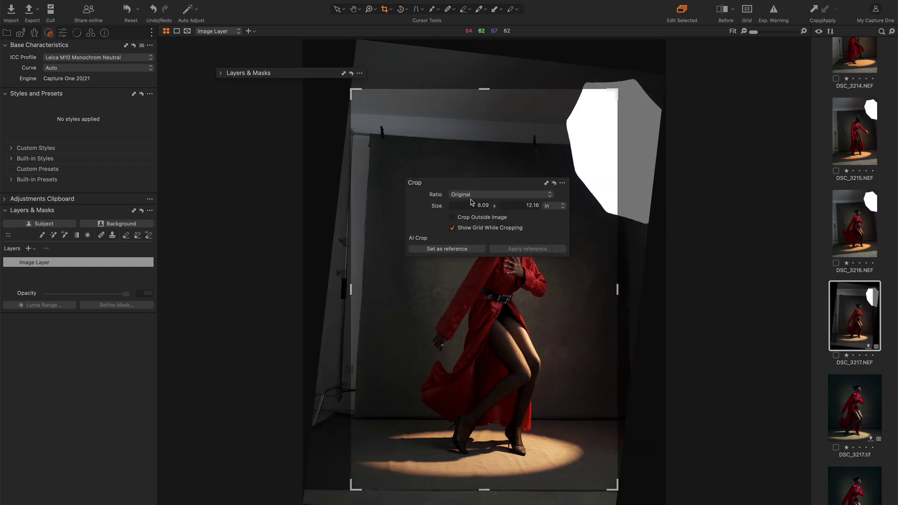
left_click(471, 197)
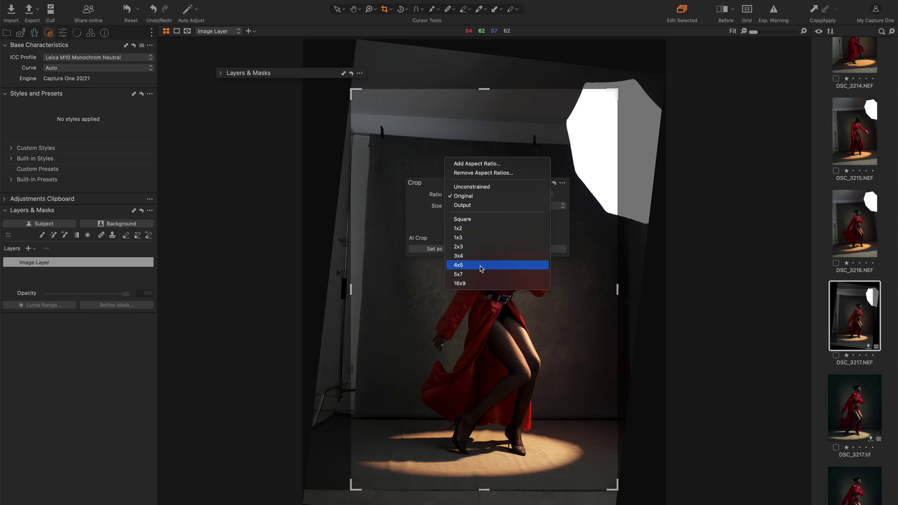
left_click(481, 266)
left_click_drag(484, 90, 481, 176)
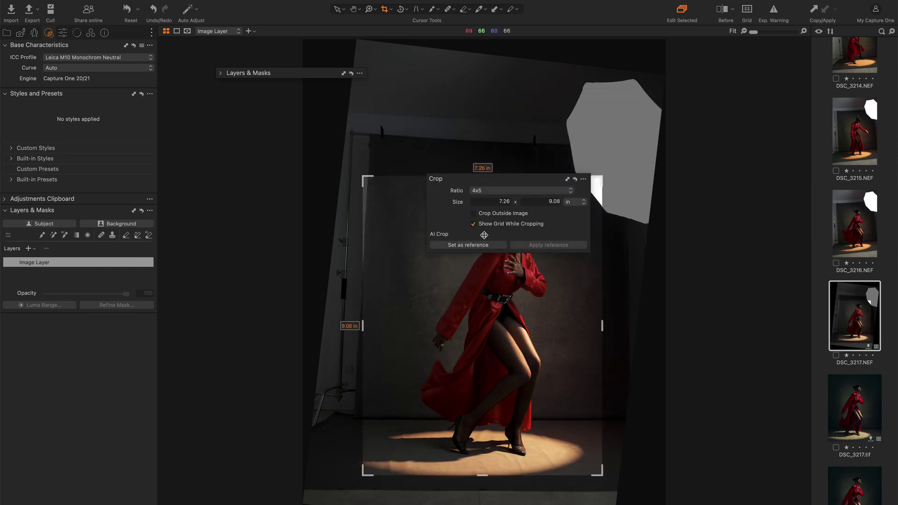
left_click(493, 191)
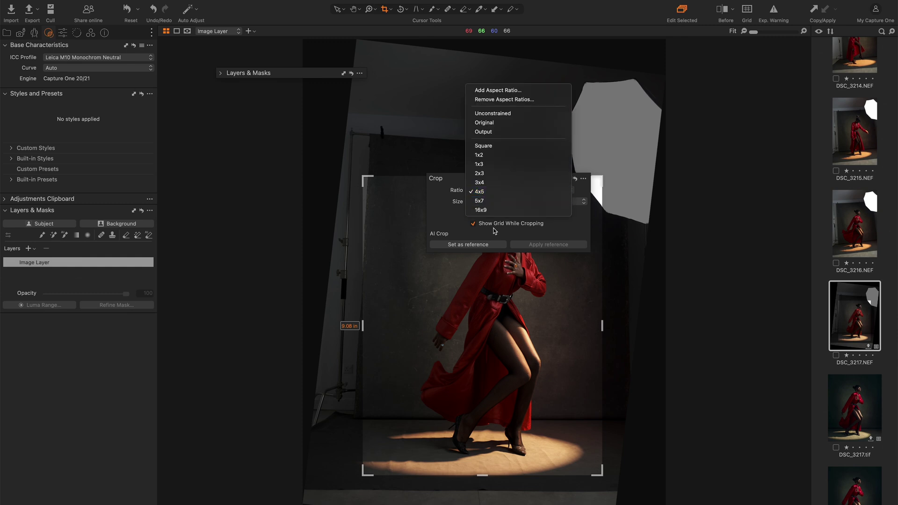
left_click(481, 173)
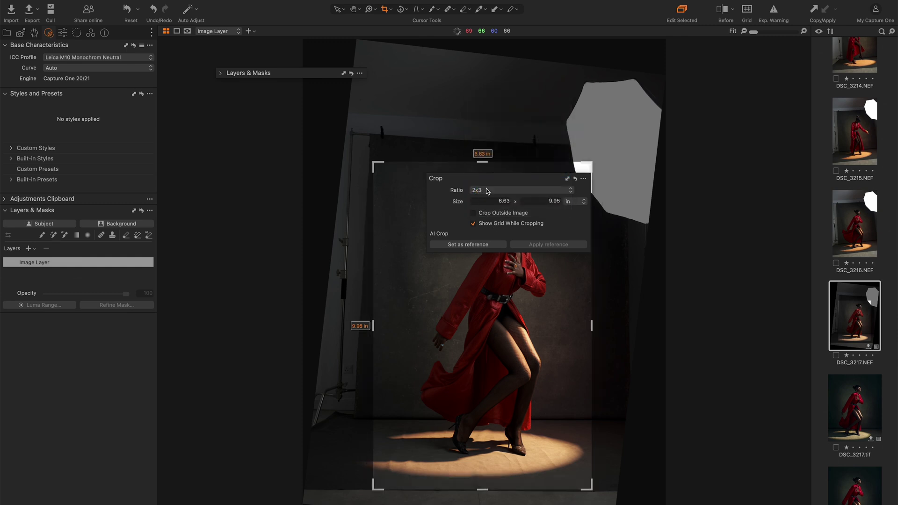
left_click_drag(472, 211, 482, 211)
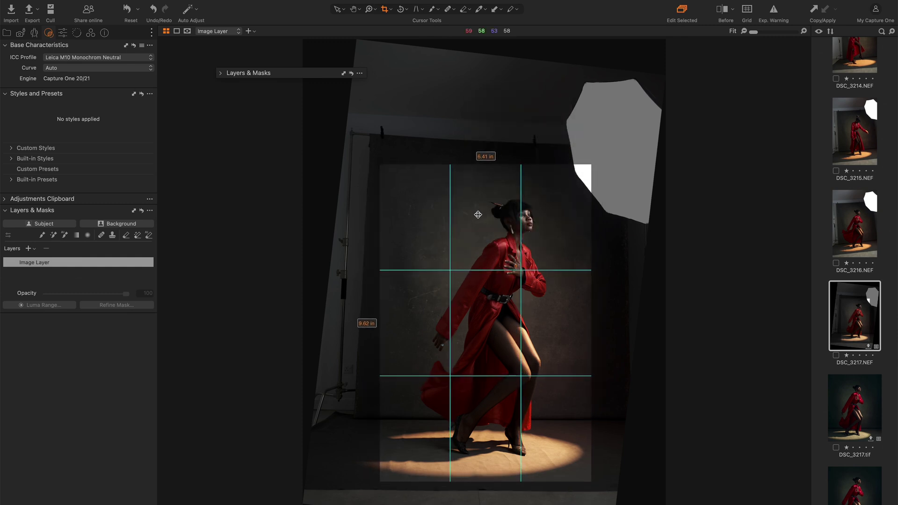
key("b")
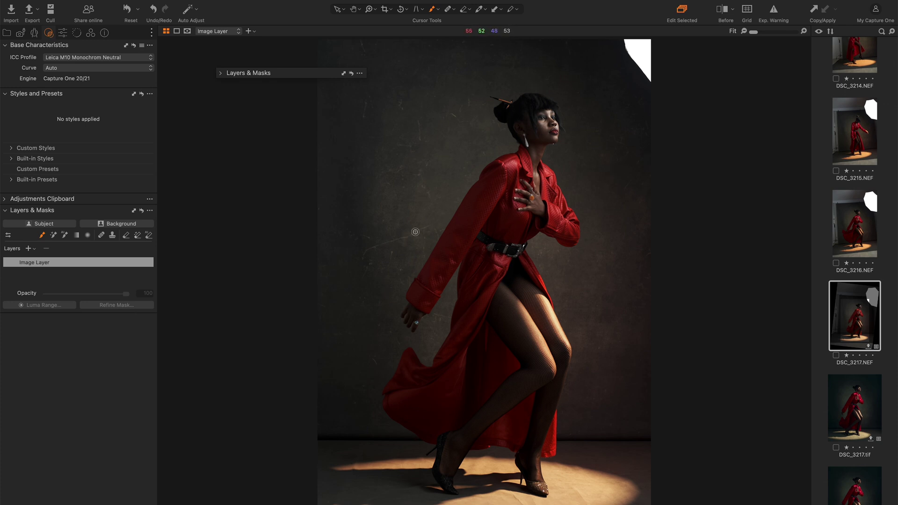
key("y")
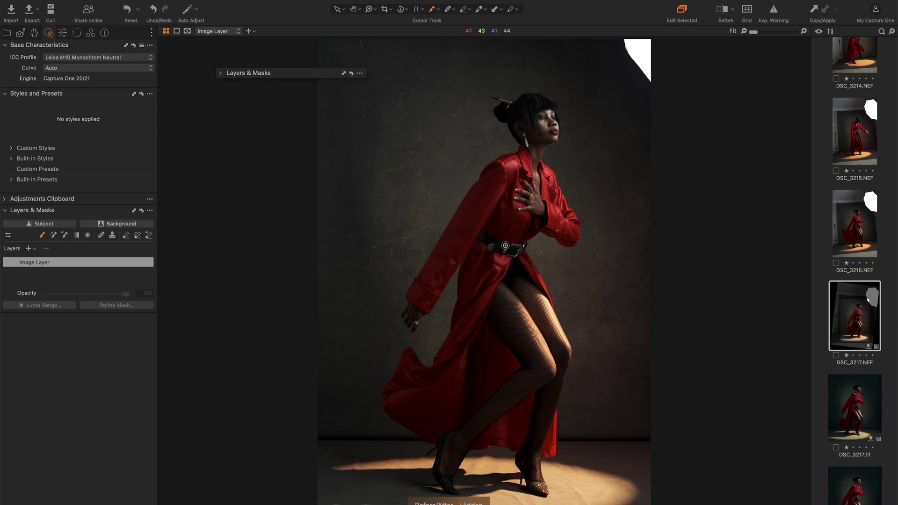
key("y")
key("y")
key("y")
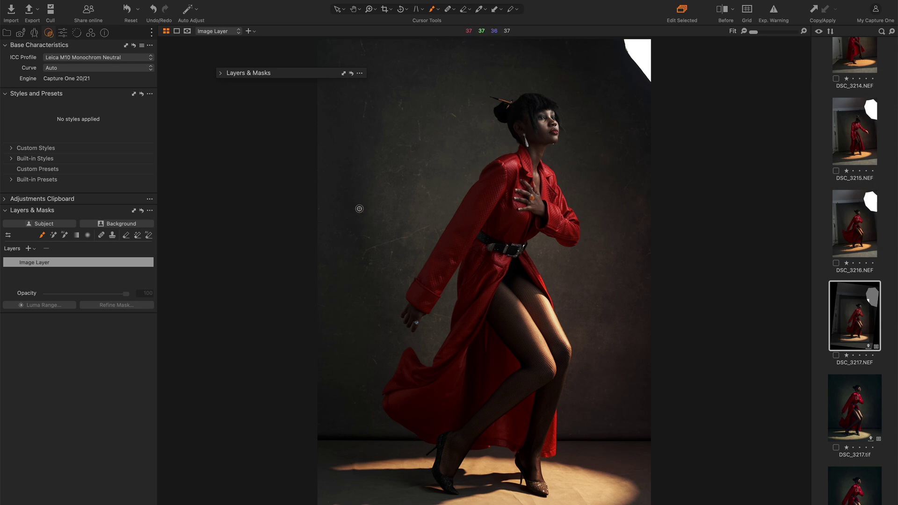
- Add a new adjustment layer and name it Jacket
left_click(222, 76)
left_click(245, 111)
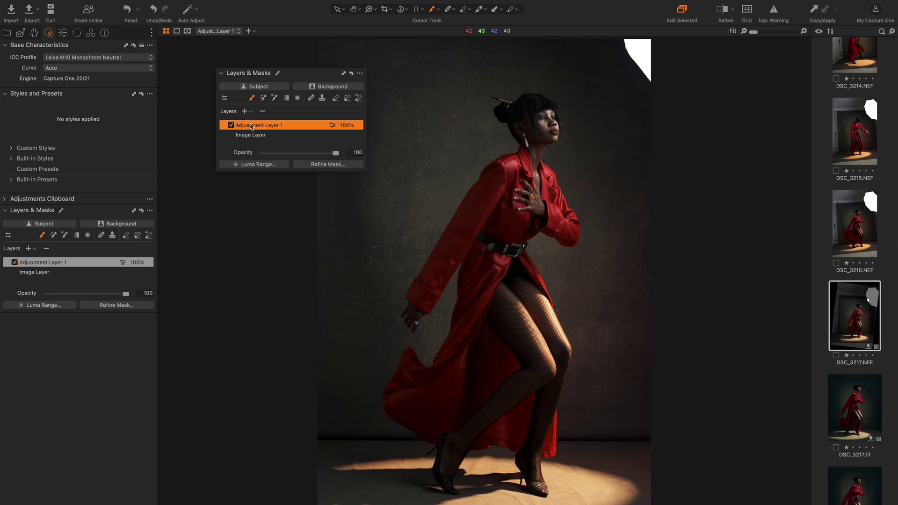
double_click(271, 125)
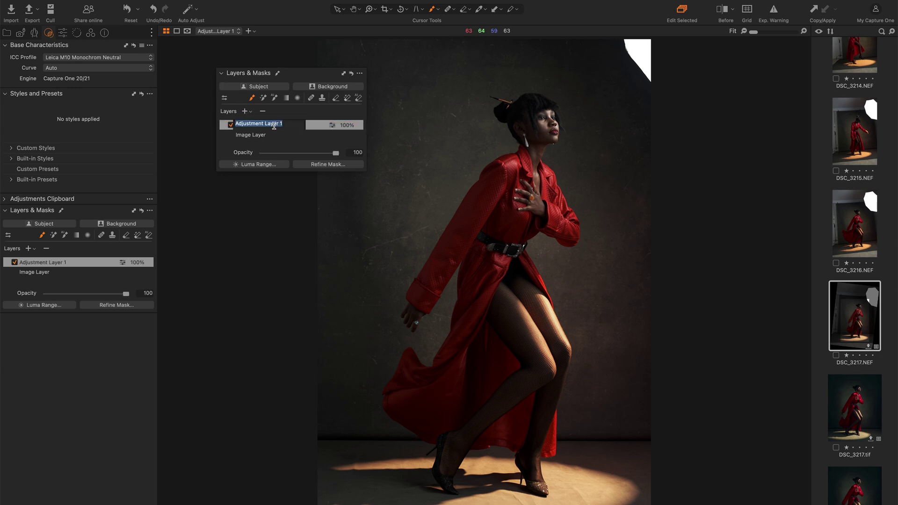
type("Jacket")
key("Return")
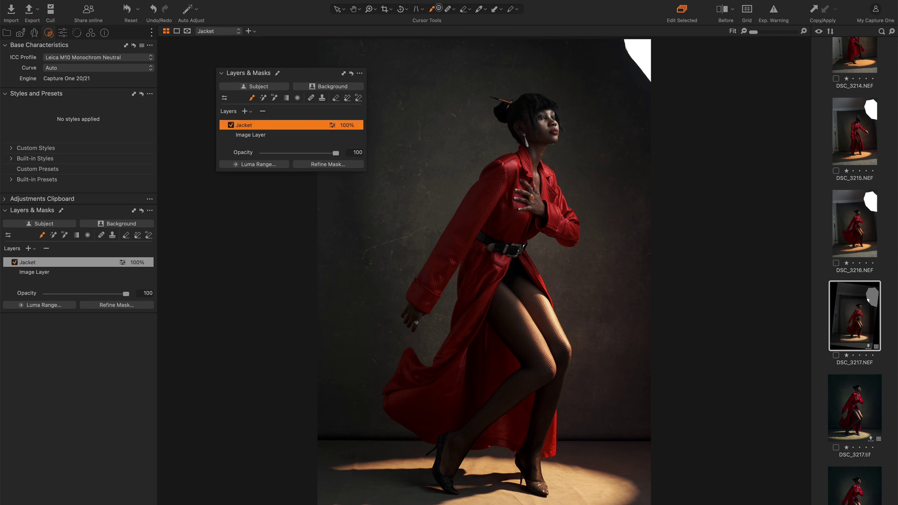
- Paint a trial mask stroke down the jacket's left sleeve, then undo it
left_click(432, 9)
key("m")
mouse_move(494, 174)
left_mouse_down()
mouse_move(471, 226)
mouse_move(459, 235)
mouse_move(489, 180)
mouse_move(447, 239)
mouse_move(487, 170)
mouse_move(447, 249)
mouse_move(471, 218)
left_mouse_up()
key("ctrl+z")
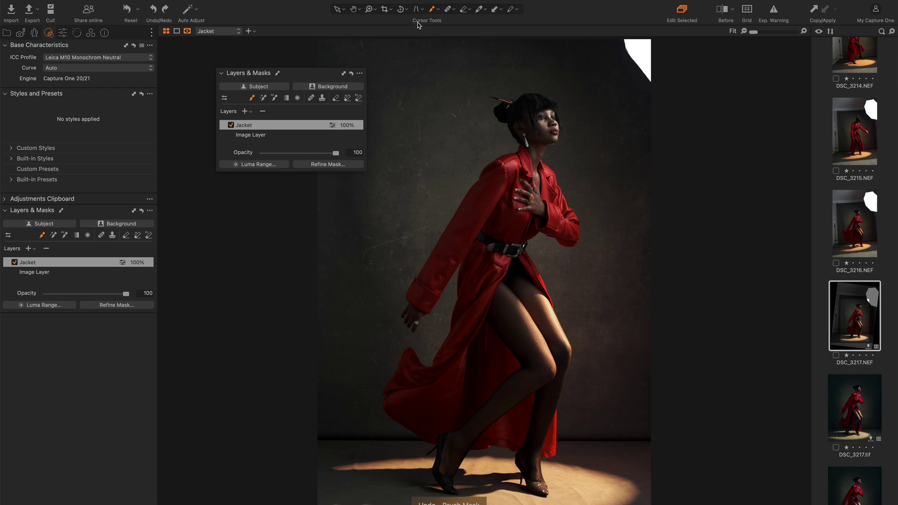
left_click(434, 12)
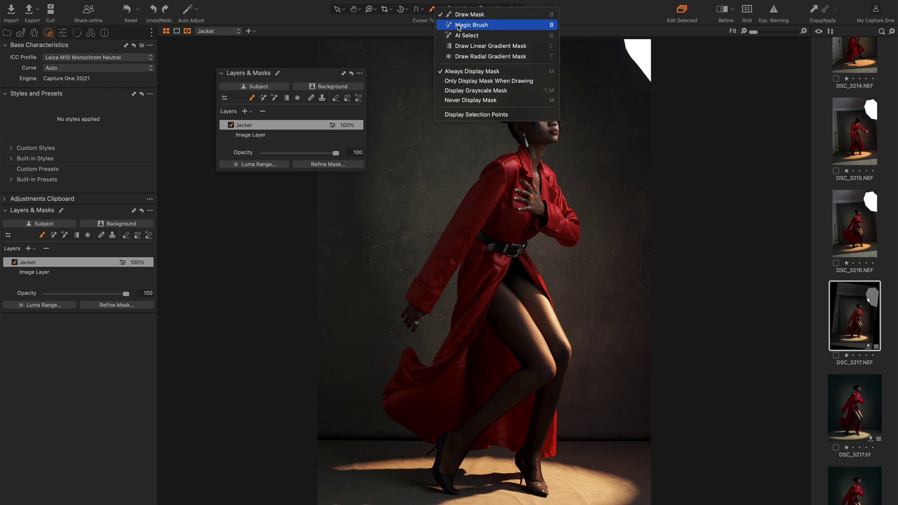
- Brush mask over the jacket and coat tail, then undo the strokes to leave Jacket unmasked
left_click(494, 209)
left_click(449, 280)
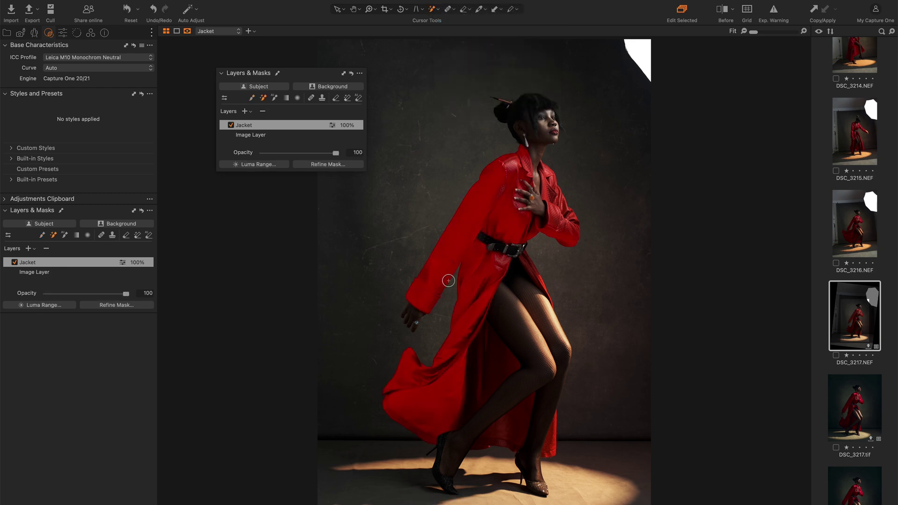
left_click(430, 348)
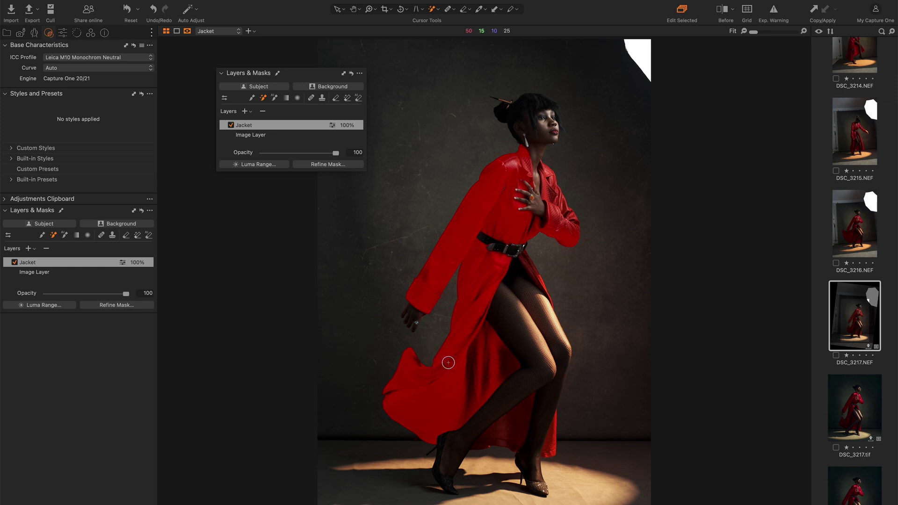
left_click(473, 371)
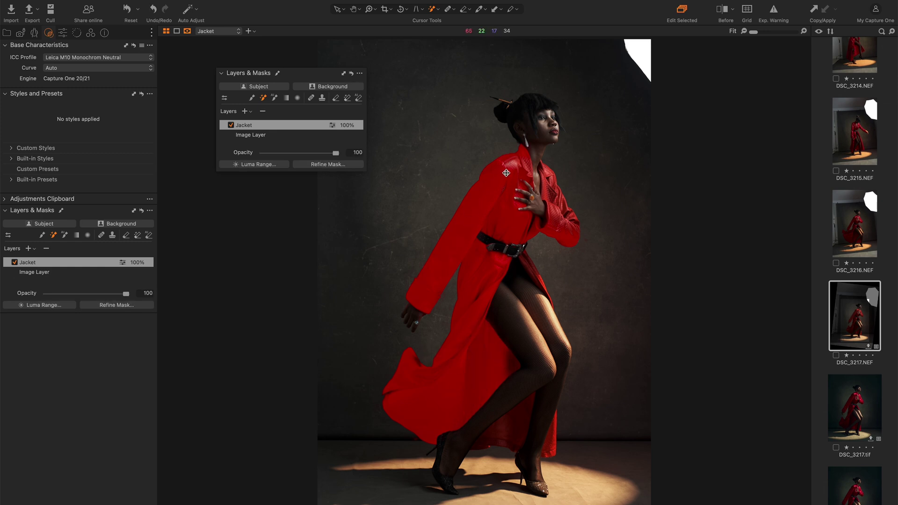
key("super+z")
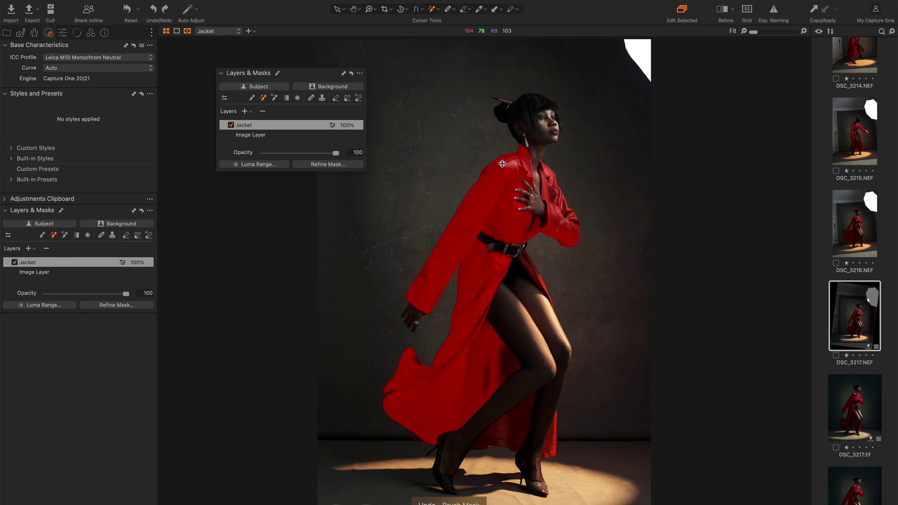
key("super+z")
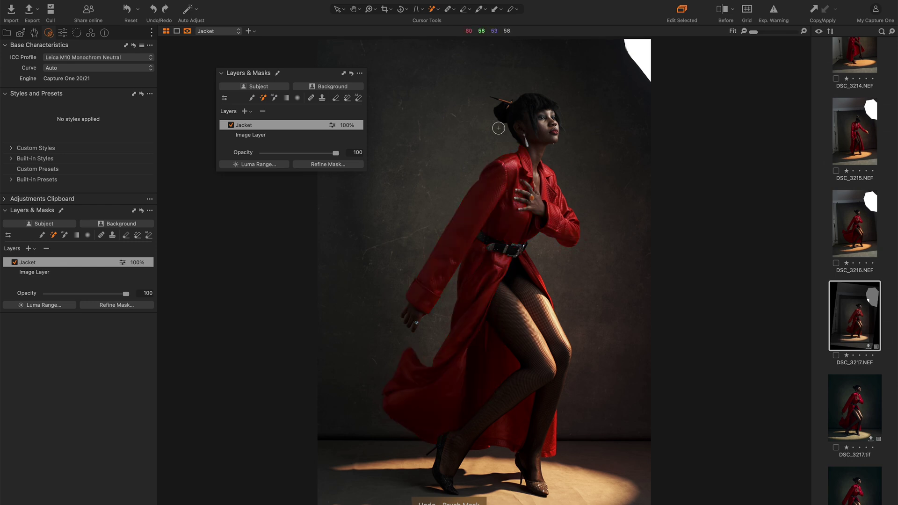
- Mask the whole red coat on the Jacket layer with AI Select, then zoom in to check it
left_click(438, 11)
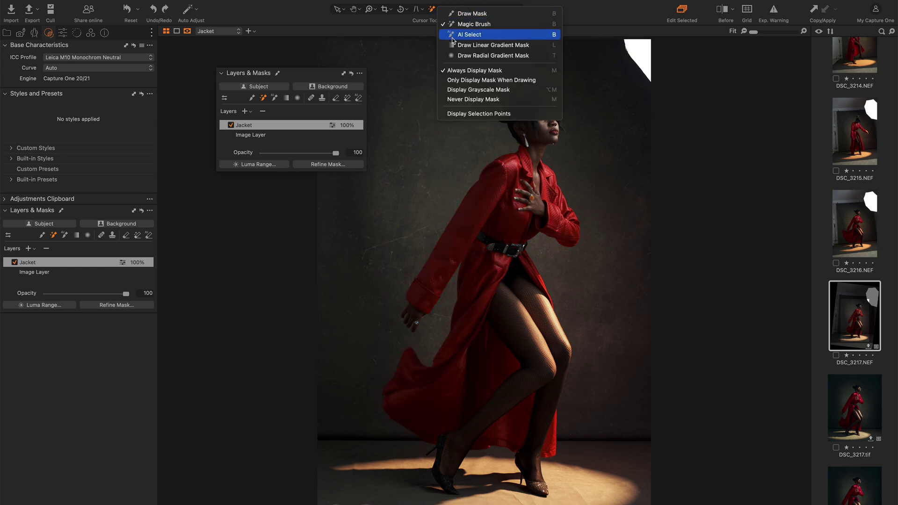
left_click(467, 32)
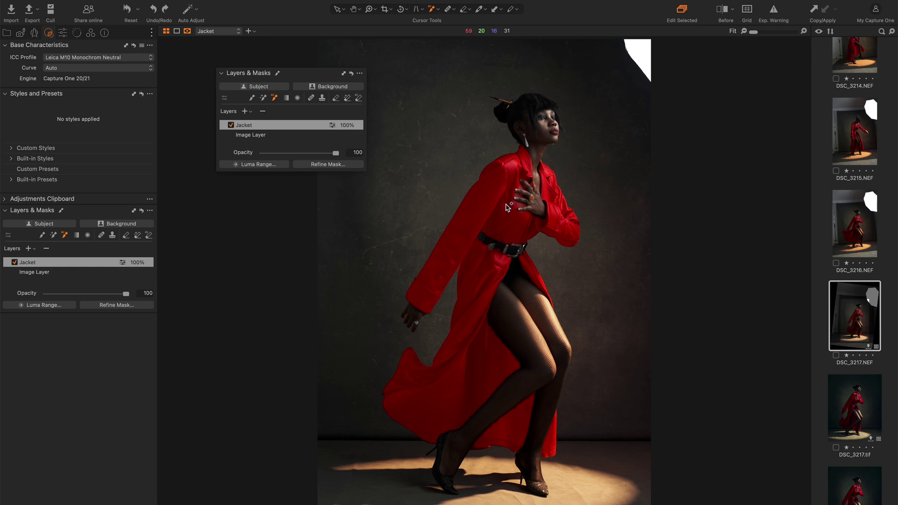
left_click(508, 208)
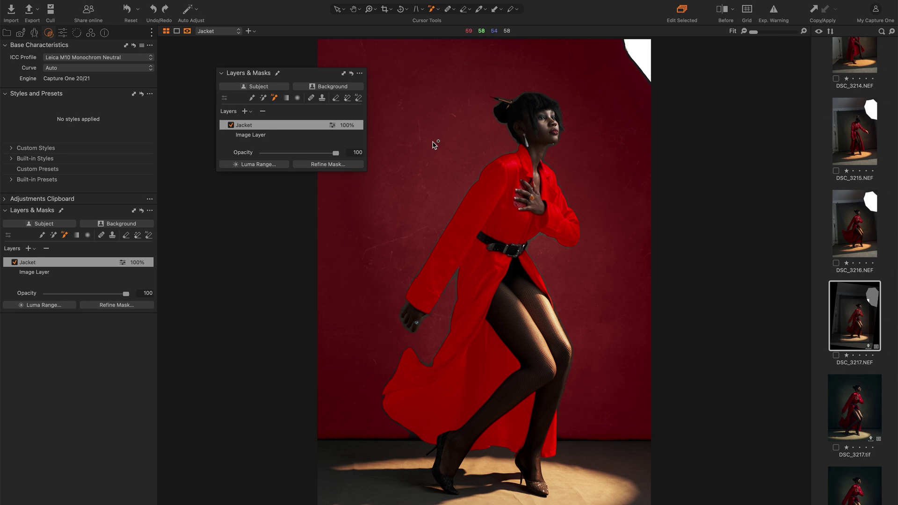
key("v")
left_click(417, 122)
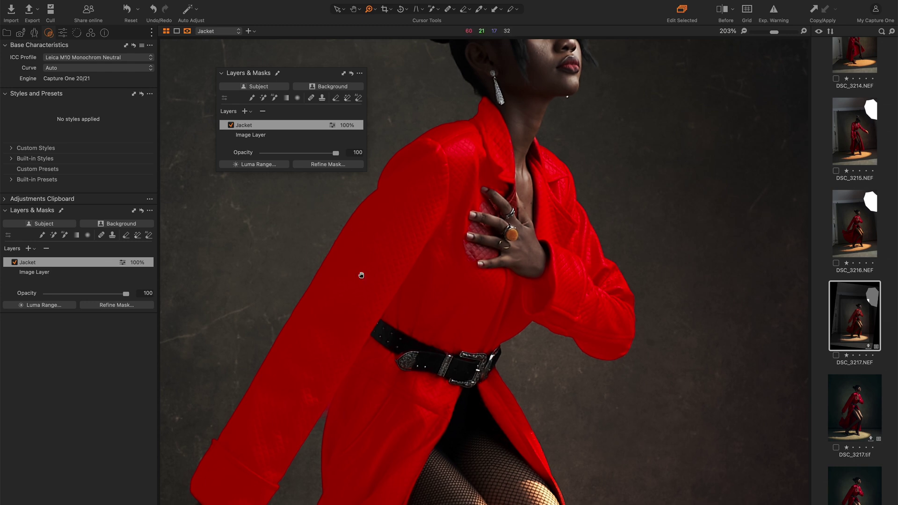
- Zoom in on the hand and erase it from the Jacket mask with AI Eraser
scroll(361, 272, "down", 10)
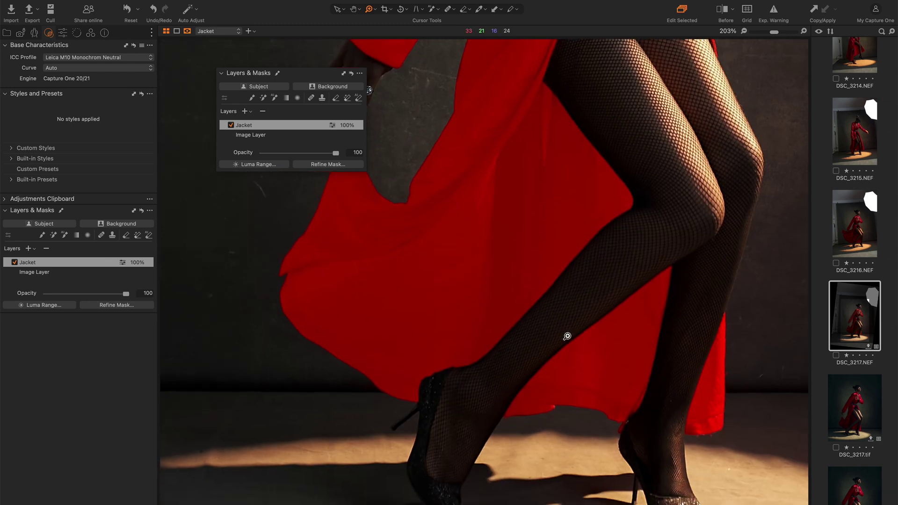
scroll(473, 110, "up", 10)
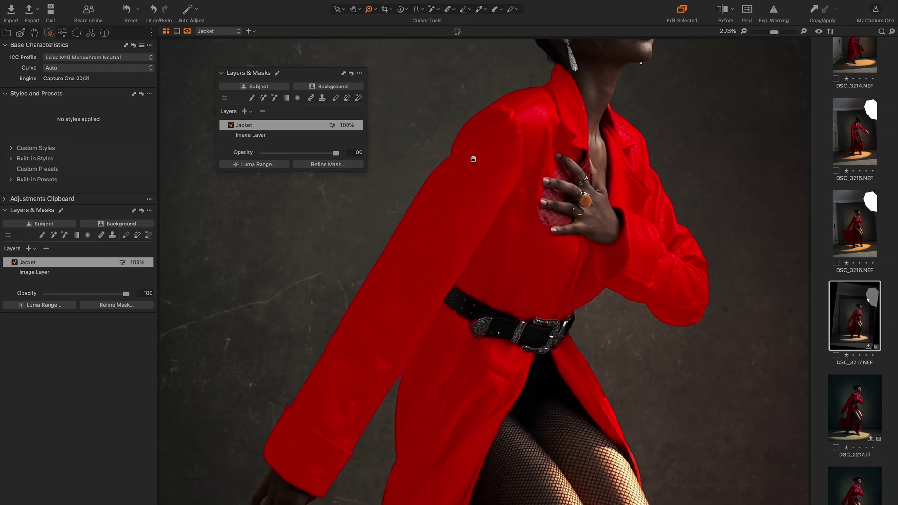
left_click_drag(483, 103, 669, 328)
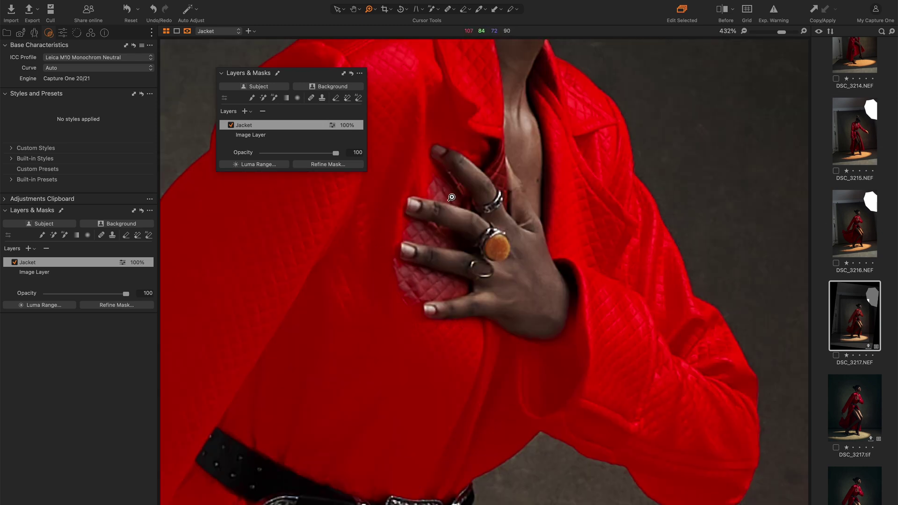
key("shift+b")
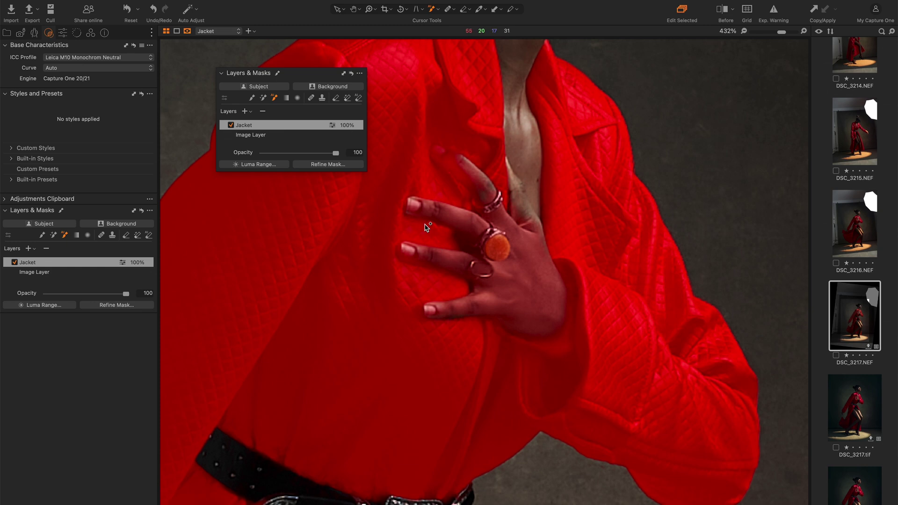
left_click(435, 9)
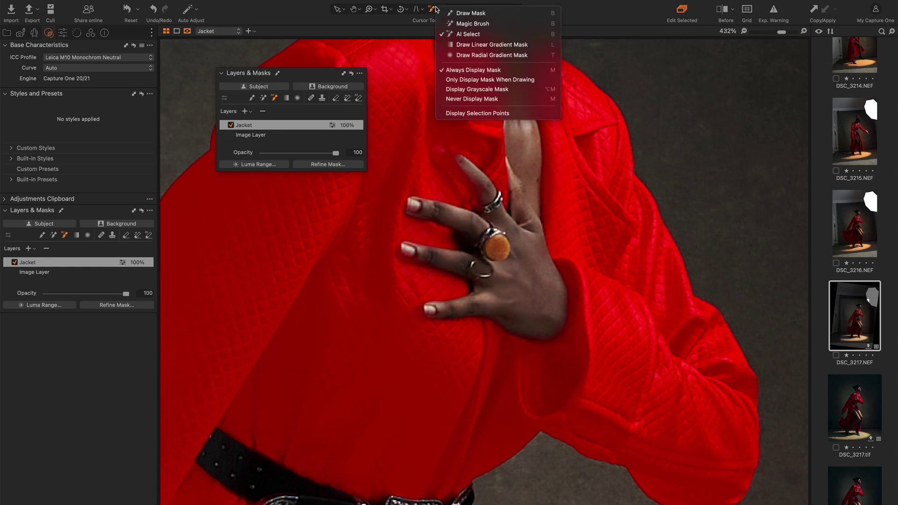
key("Escape")
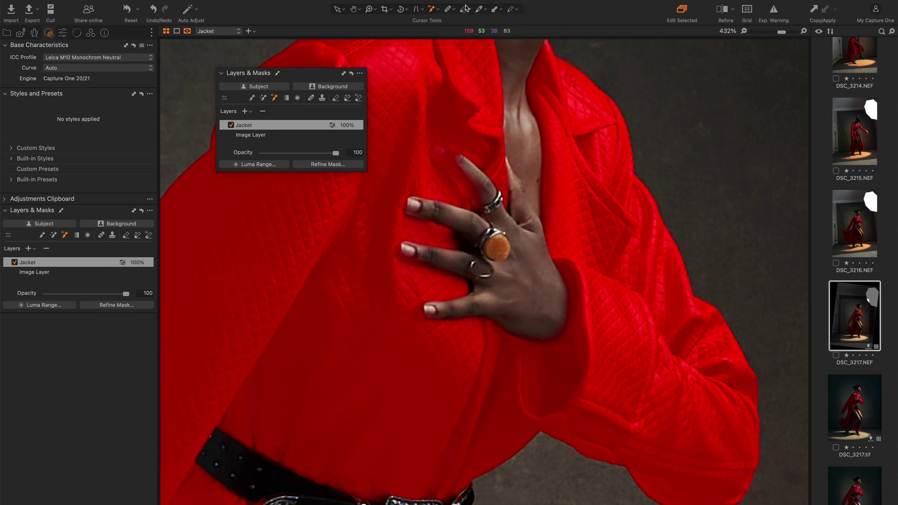
left_click(462, 10)
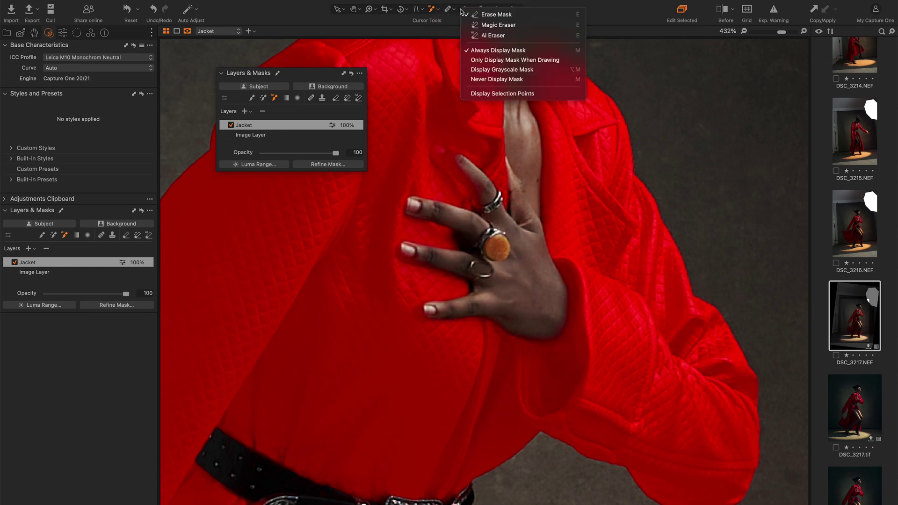
left_click(487, 36)
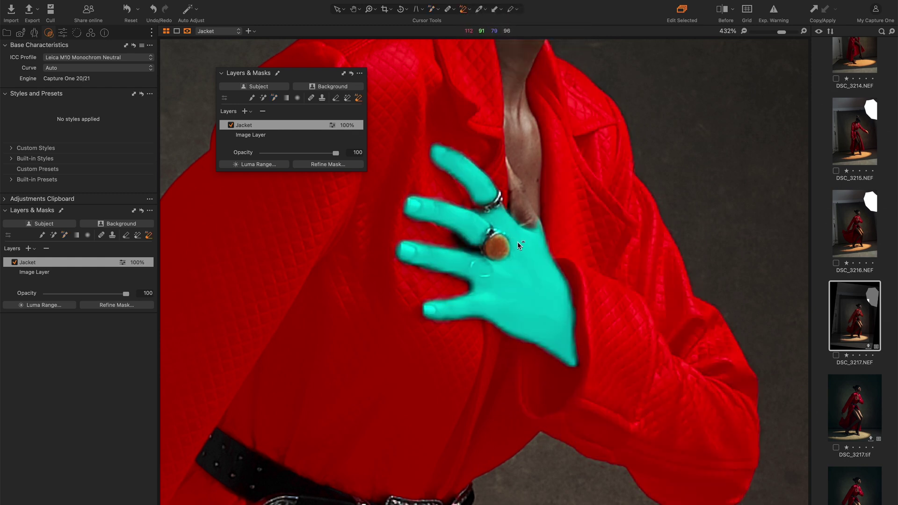
left_click(519, 242)
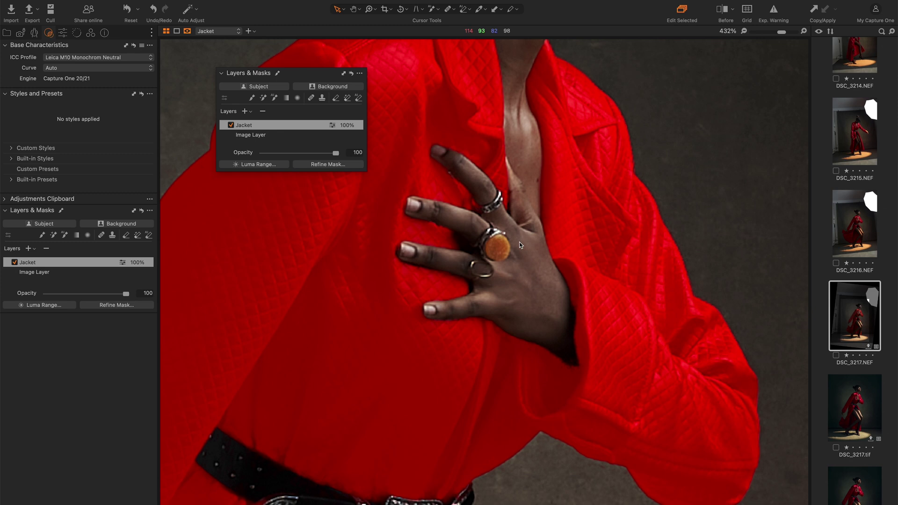
key("super+0")
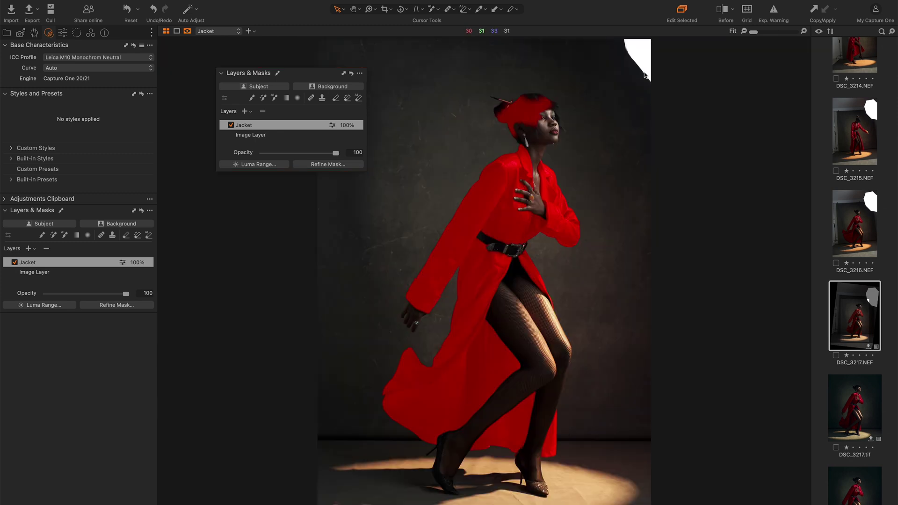
- Zoom into the head and AI-erase the hair, bun and hair stick from the Jacket mask
key("z")
left_click(488, 62)
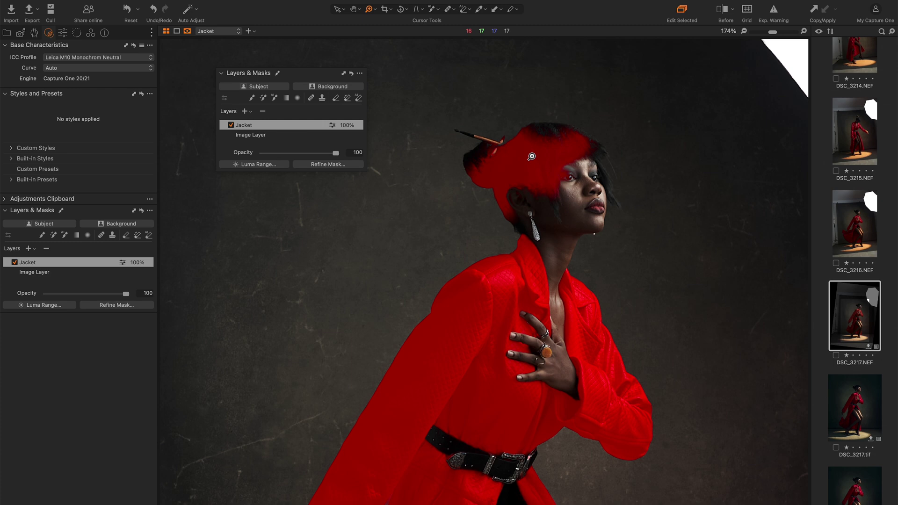
left_click(464, 10)
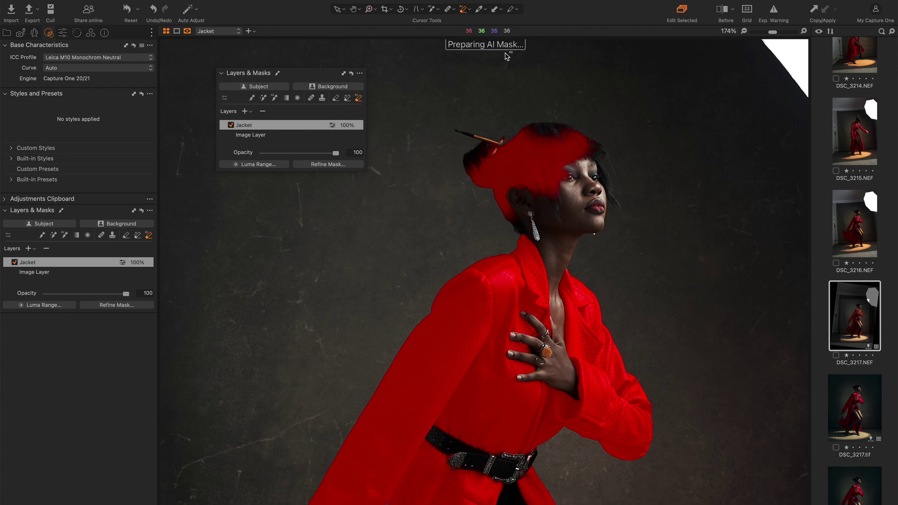
left_click(542, 165)
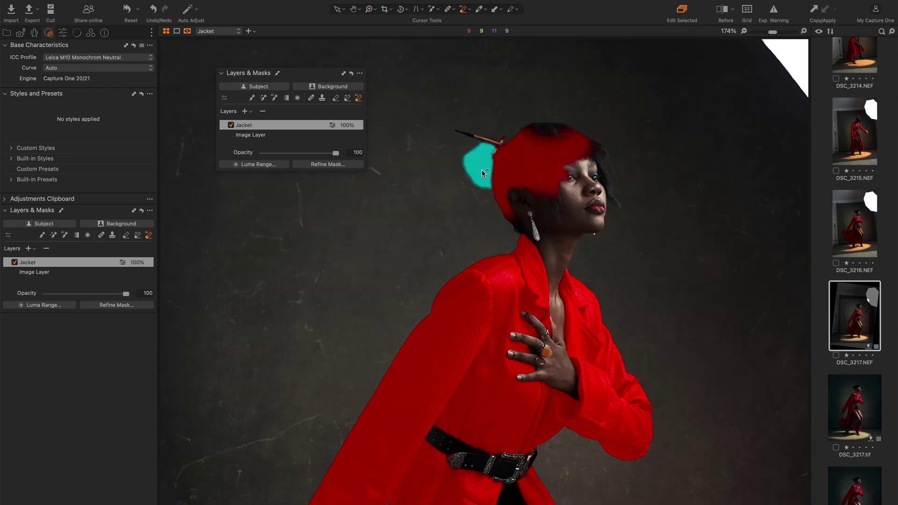
mouse_move(542, 165)
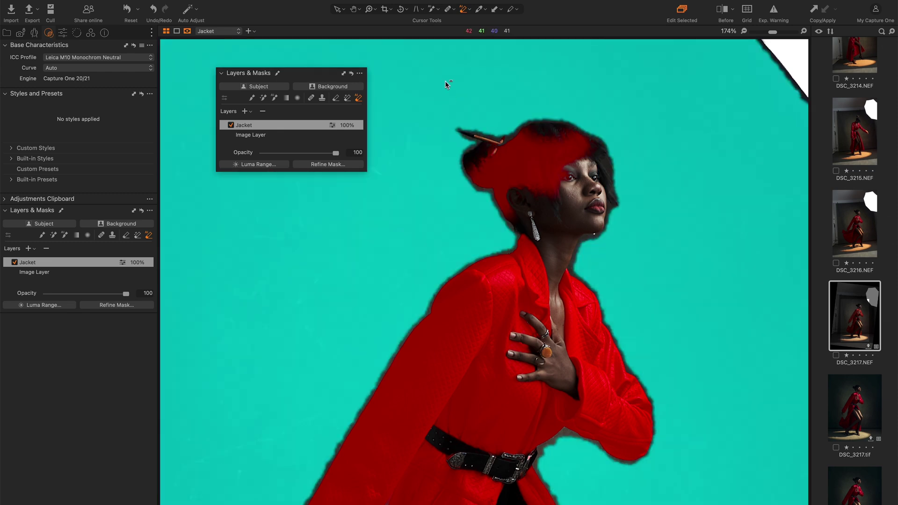
left_click_drag(436, 75, 623, 293)
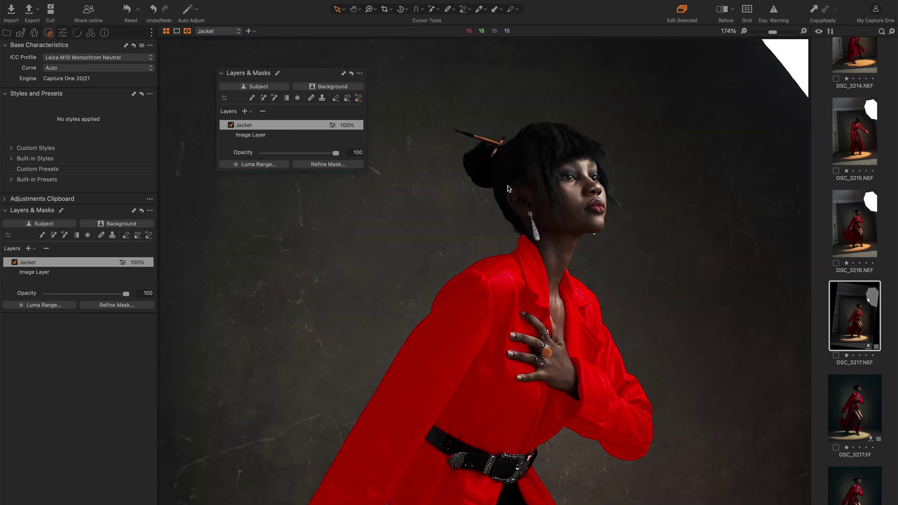
key("super+0")
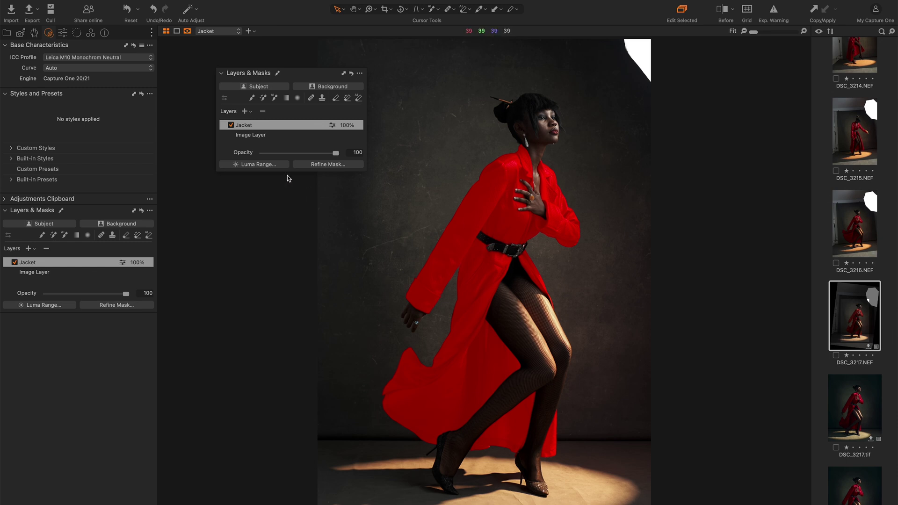
- In the Advanced Color Editor, sample the jacket red and set saturation 37, lightness -9.2
key("m")
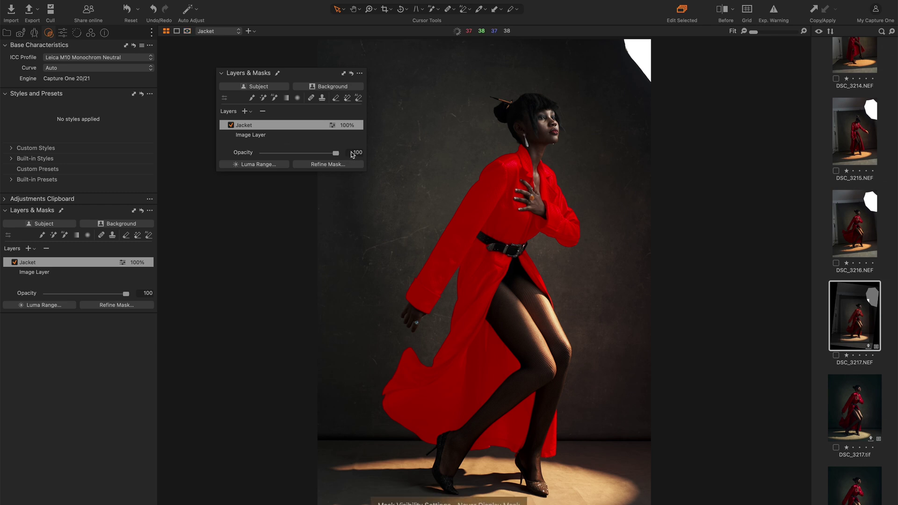
left_click(91, 34)
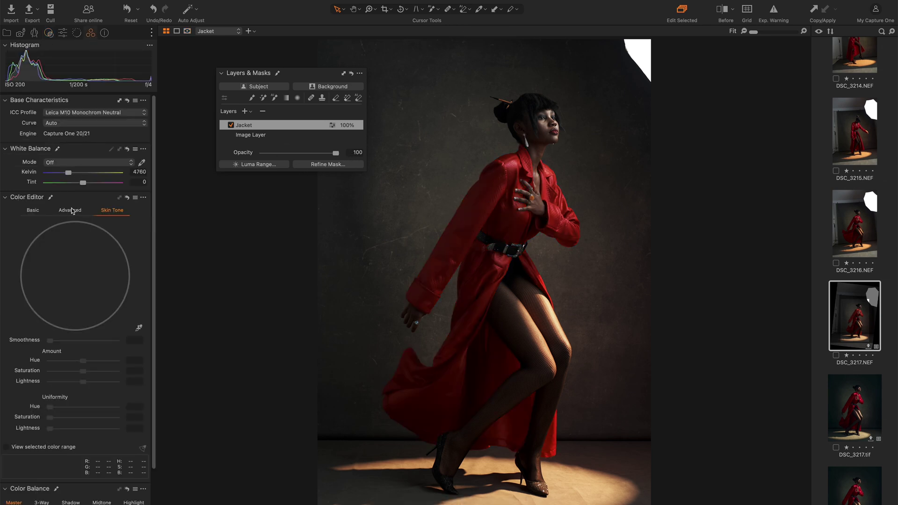
left_click(73, 211)
left_click(139, 328)
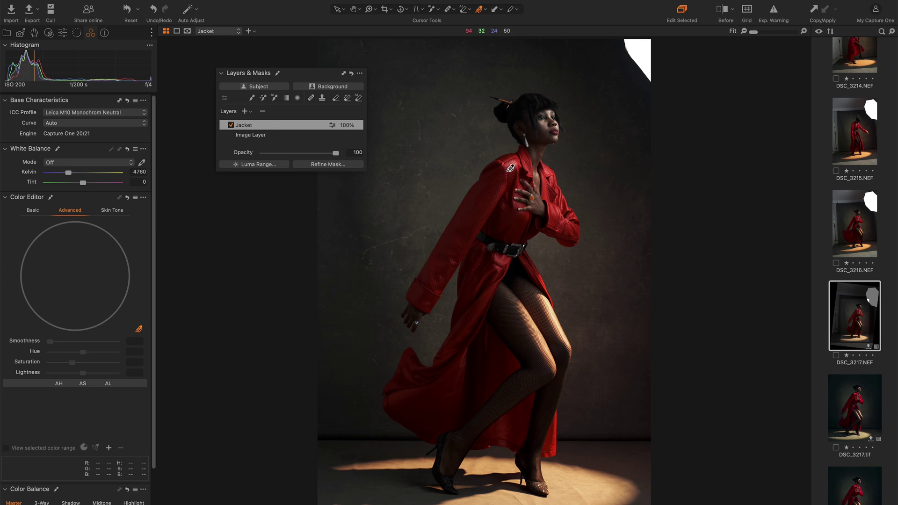
left_click(510, 168)
left_click_drag(83, 354, 79, 373)
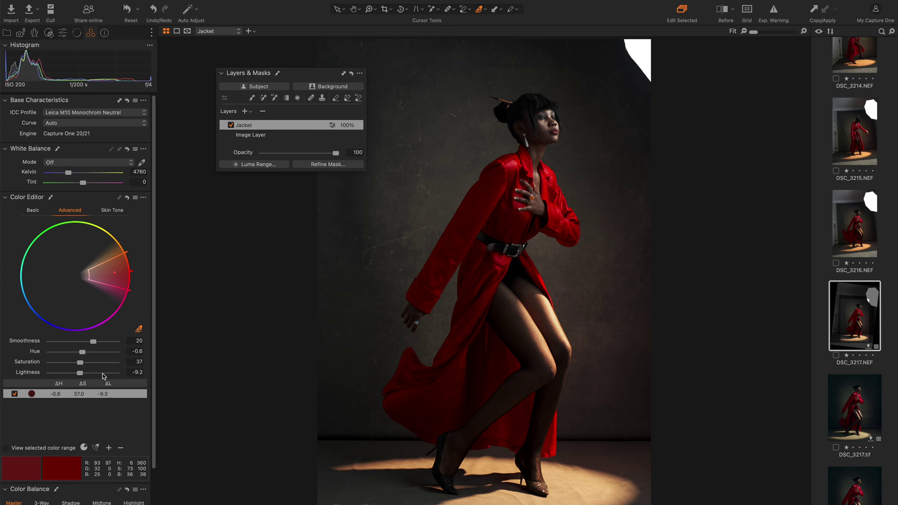
- Toggle the Jacket layer off and on to compare the coat before and after
left_click(230, 125)
left_click(231, 126)
left_click(230, 126)
left_click(231, 126)
- Create an AI Background Mask 1 layer covering the backdrop and floor, checking its overlay
left_click(330, 85)
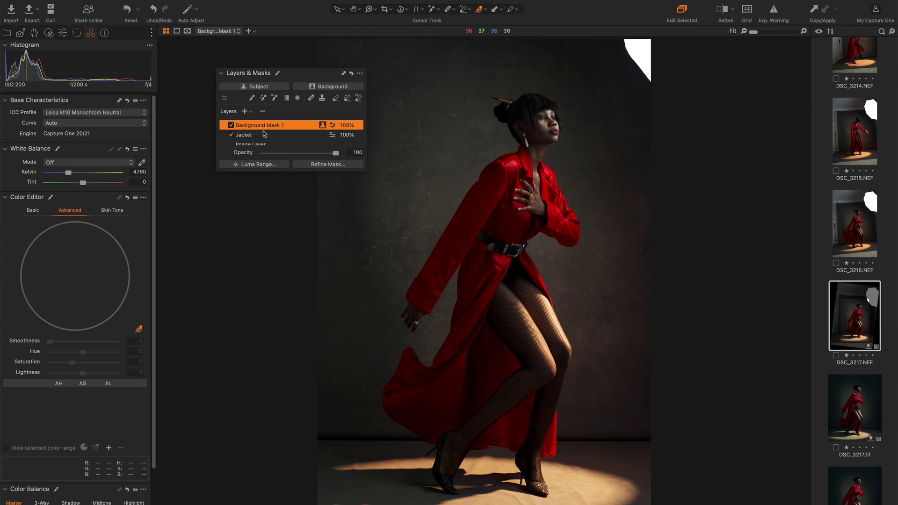
key("m")
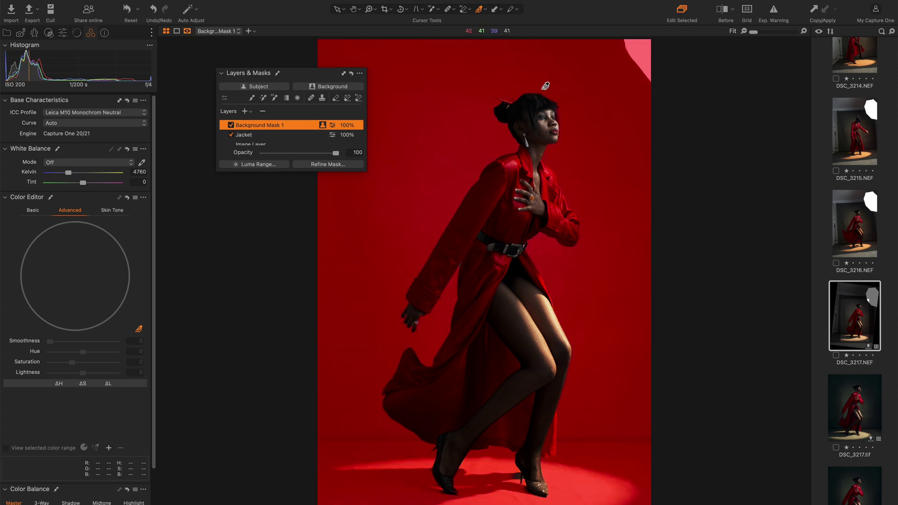
key("m")
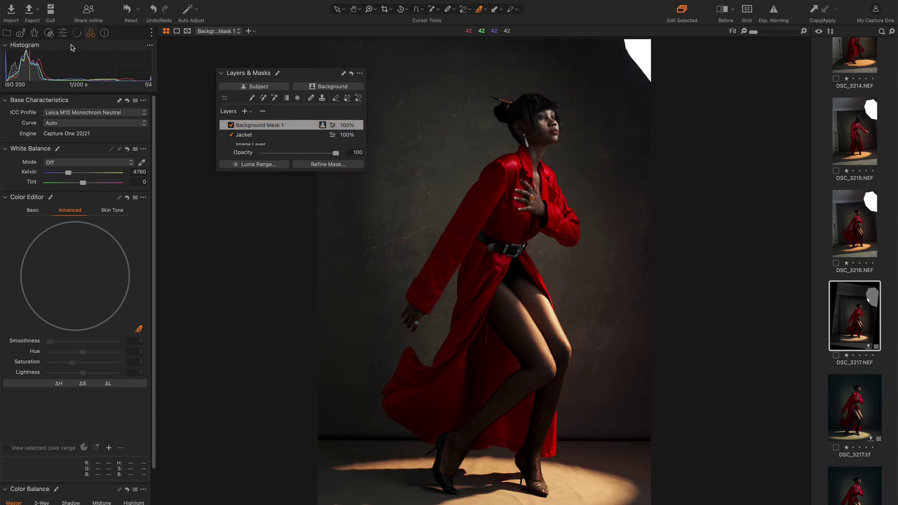
- Tint the background's shadows toward cyan in Color Balance
scroll(99, 383, "down", 5)
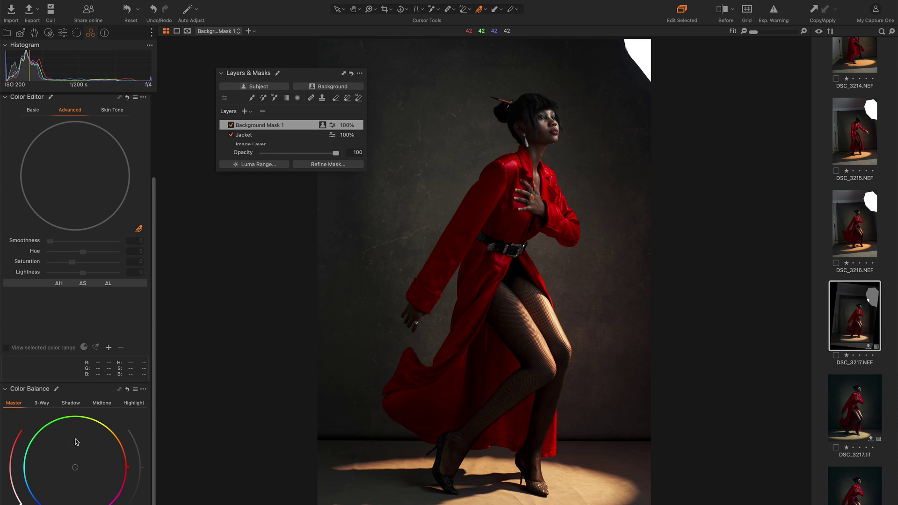
left_click(78, 402)
mouse_move(17, 447)
left_mouse_down()
mouse_move(0, 474)
mouse_move(5, 465)
mouse_move(13, 495)
left_mouse_up()
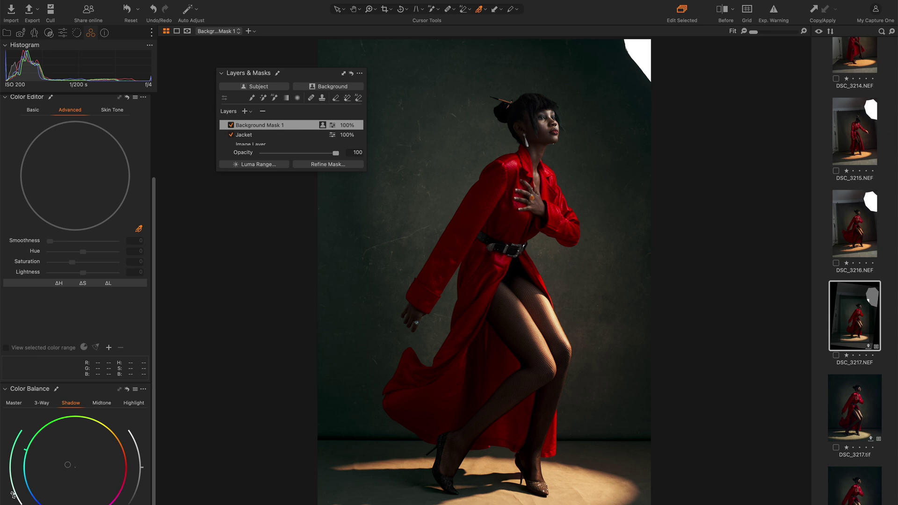
left_click_drag(26, 454, 24, 473)
- Toggle Background Mask 1 to compare the backdrop with and without its edits
left_click(231, 126)
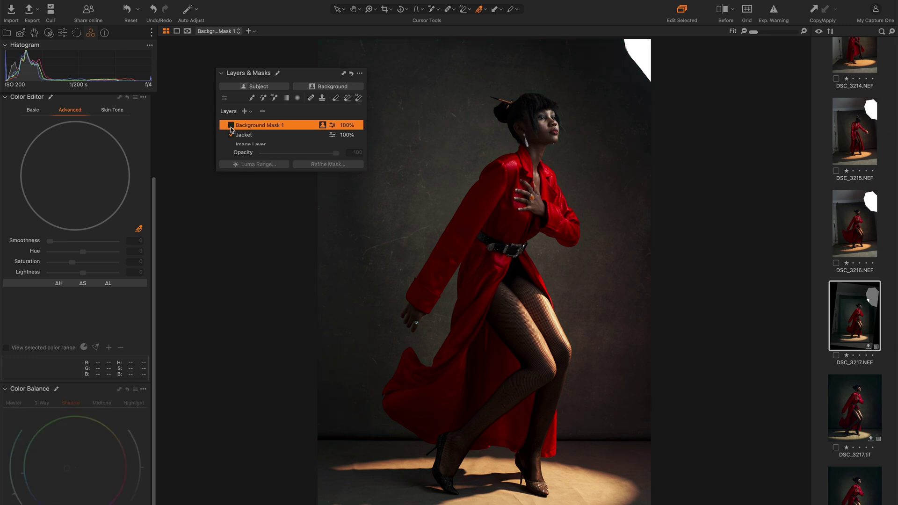
left_click(231, 126)
left_click(231, 125)
left_click(231, 126)
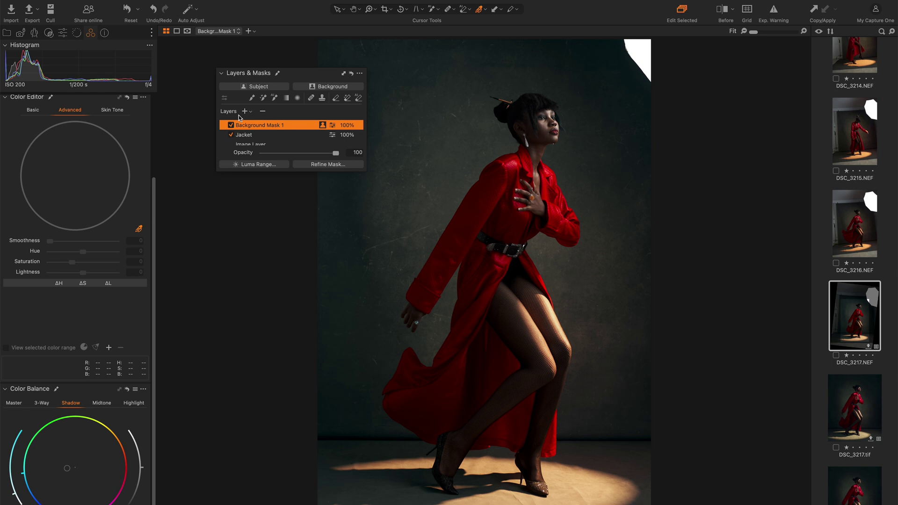
- Try darkening the background brightness to -21, then reset it to 0
left_click(66, 34)
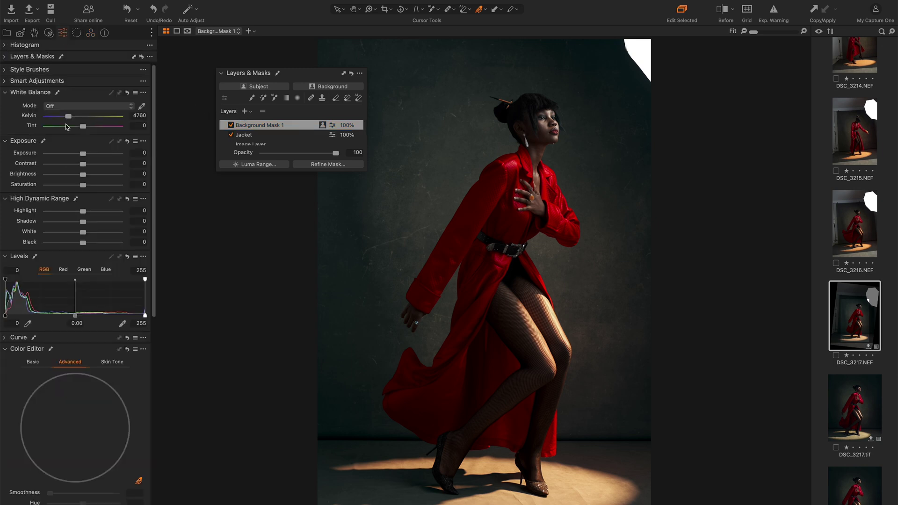
left_click(73, 174)
left_click_drag(73, 174, 75, 175)
double_click(75, 176)
- Soften the background with Clarity -38 and Structure -40
scroll(81, 304, "down", 15)
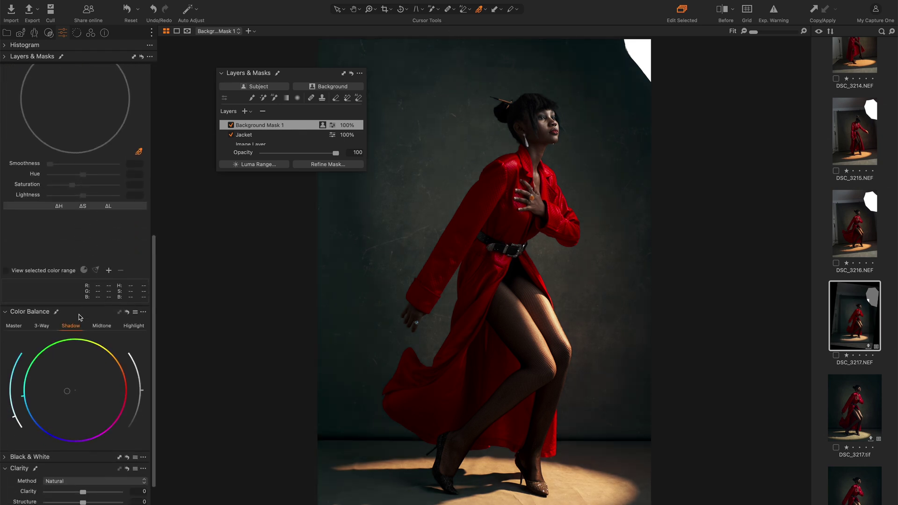
left_click_drag(72, 401, 69, 401)
left_click(68, 410)
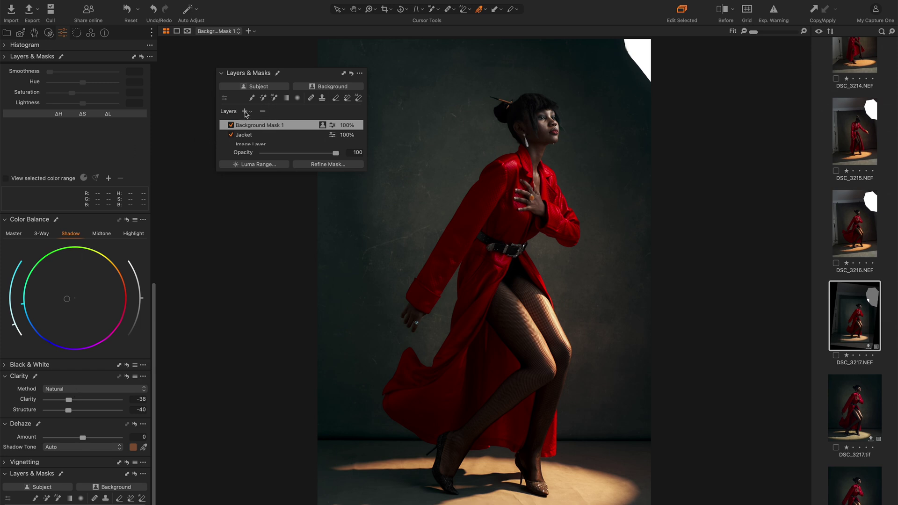
- Add a new adjustment layer named Face
left_click(245, 112)
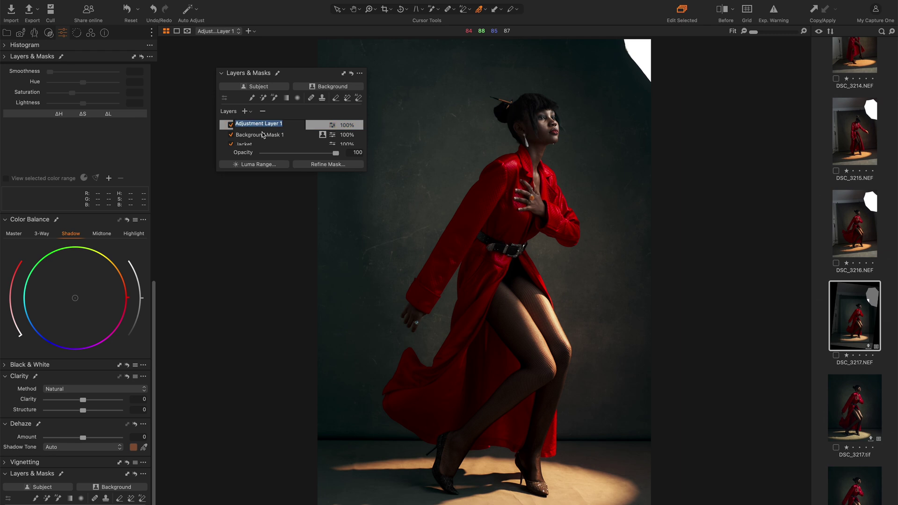
type("Face")
key("Return")
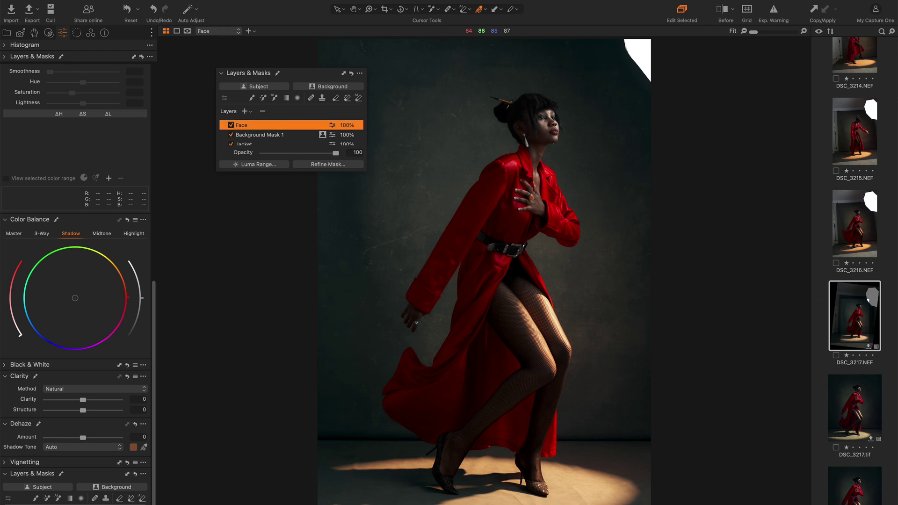
- Mask the model's face from hair to chin with AI Select and check the overlay
key("b")
mouse_move(540, 108)
left_mouse_down()
mouse_move(503, 105)
mouse_move(533, 131)
left_mouse_up()
left_click(542, 127)
left_click_drag(507, 107, 565, 176)
key("m")
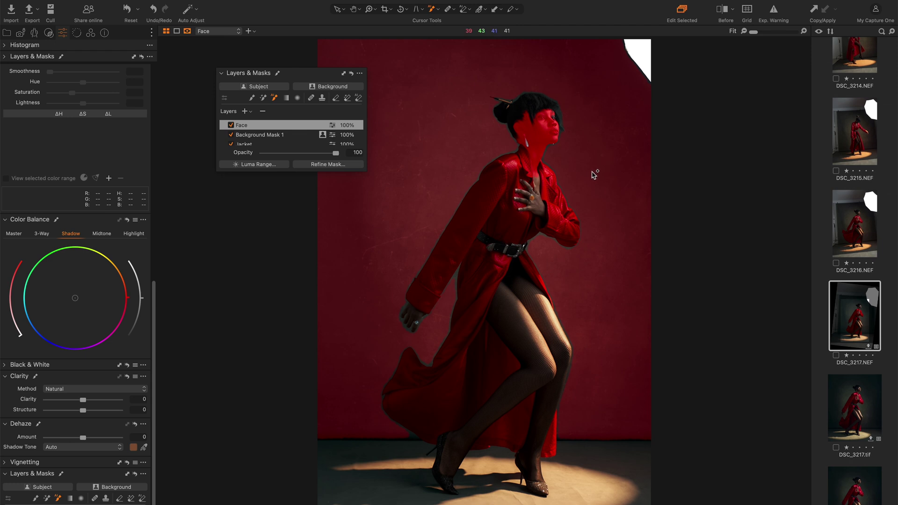
key("v")
- Zoom in closely on the model's face
key("z")
left_click_drag(497, 77, 573, 207)
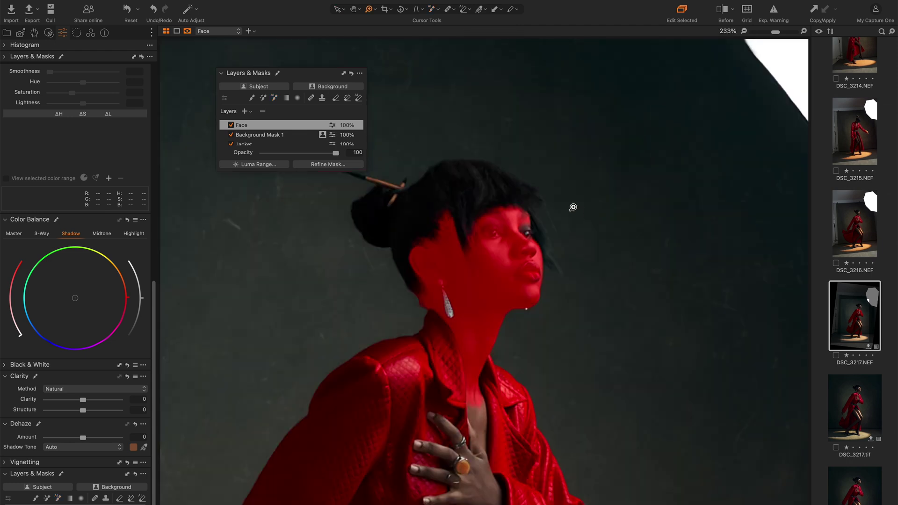
left_click_drag(431, 161, 571, 341)
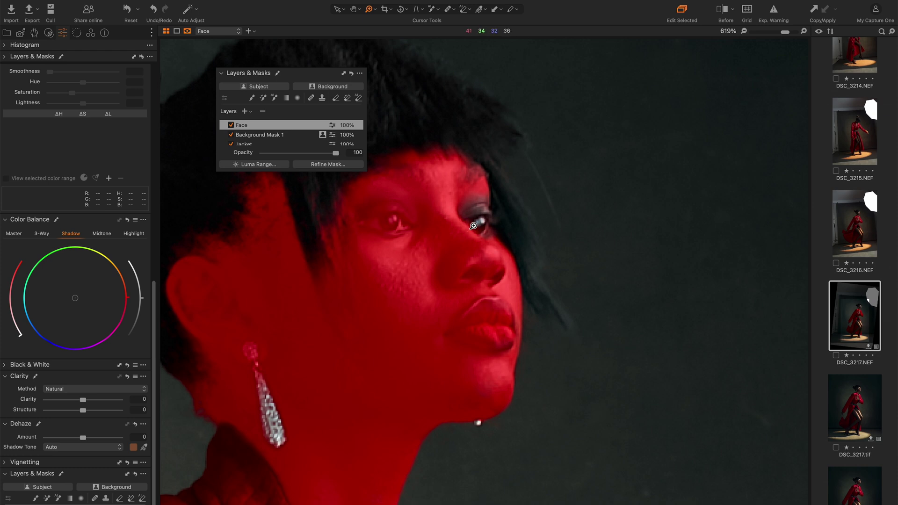
- Paint the Face mask over the eye area with Draw Mask, hide the overlay, and fit the view
left_click(438, 10)
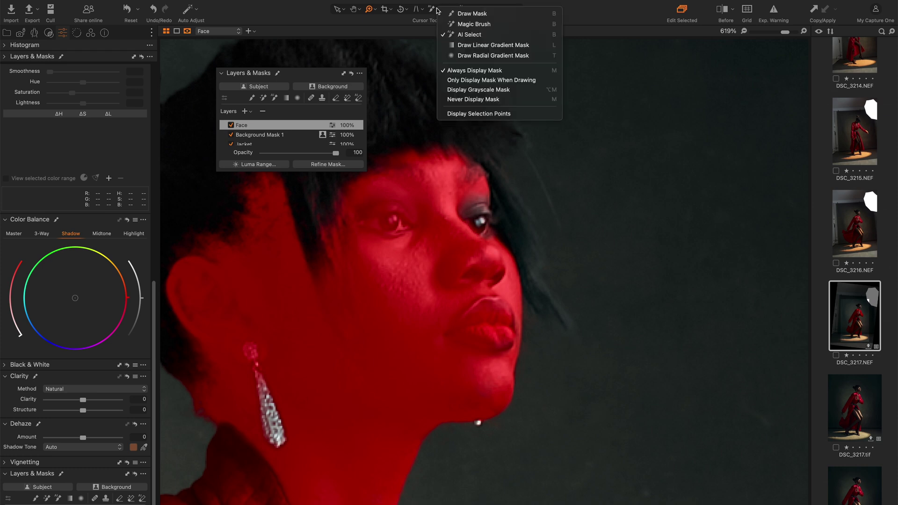
left_click(470, 13)
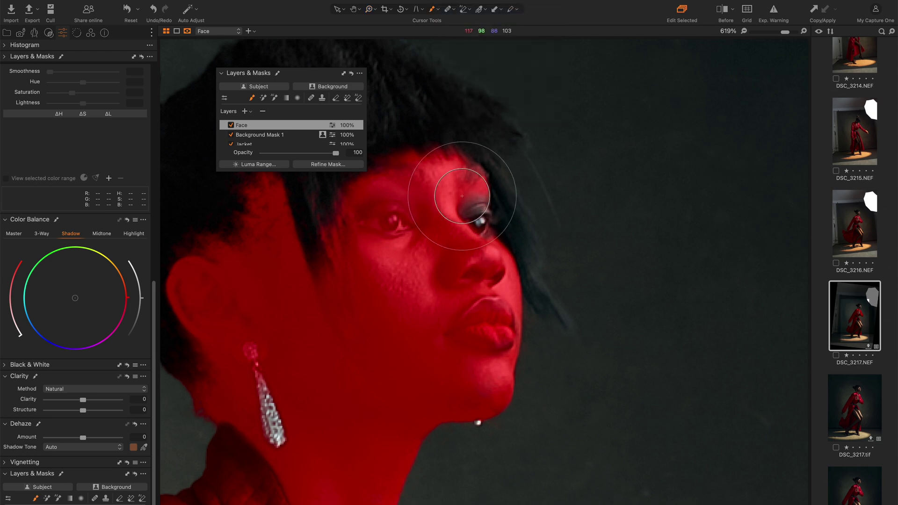
right_click(444, 187)
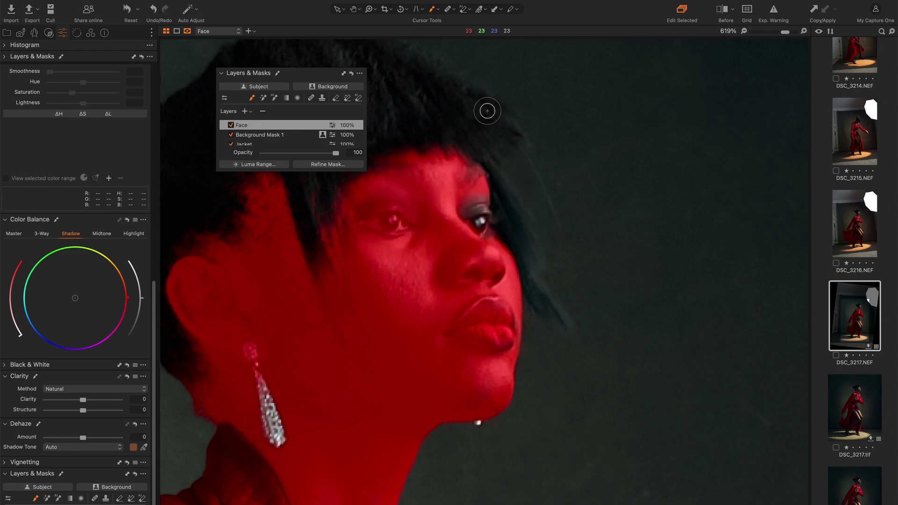
mouse_move(478, 214)
left_mouse_down()
mouse_move(466, 188)
mouse_move(475, 237)
left_mouse_up()
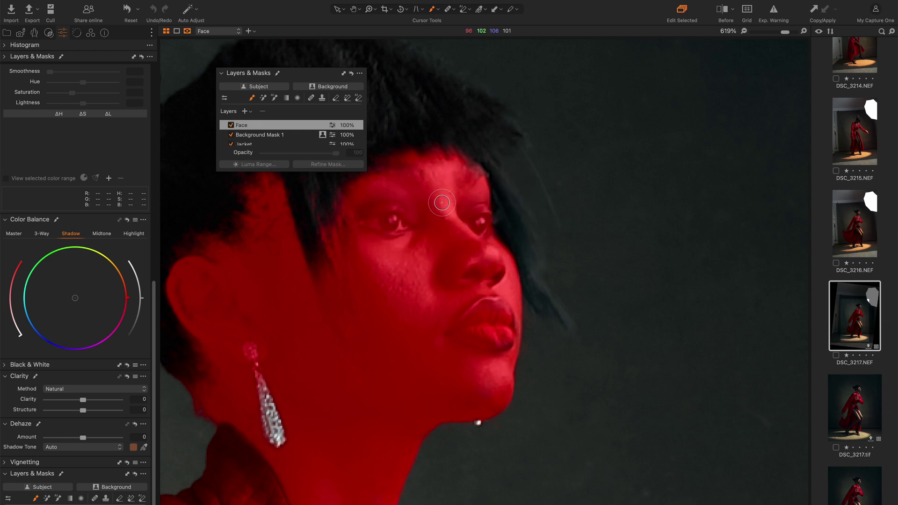
key("m")
key("super+0")
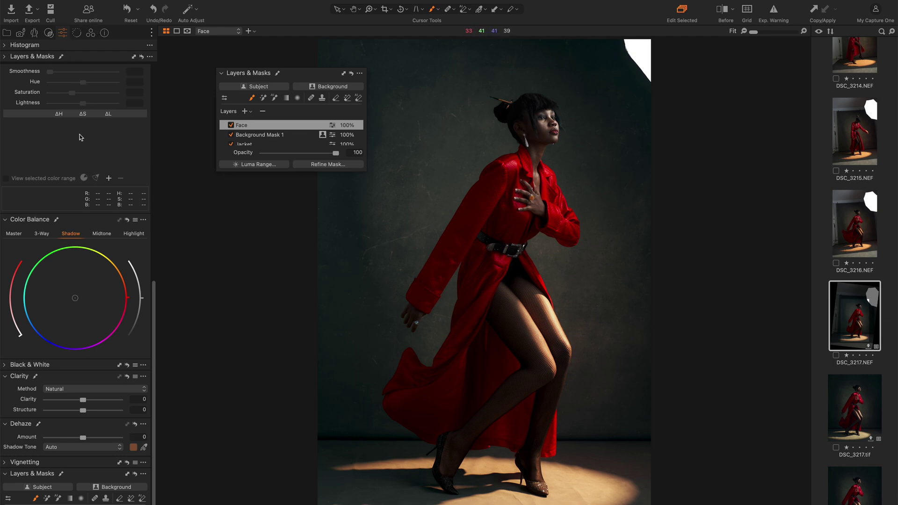
- Raise the Face layer's white balance to 5352 K and compare before and after
scroll(79, 135, "up", 10)
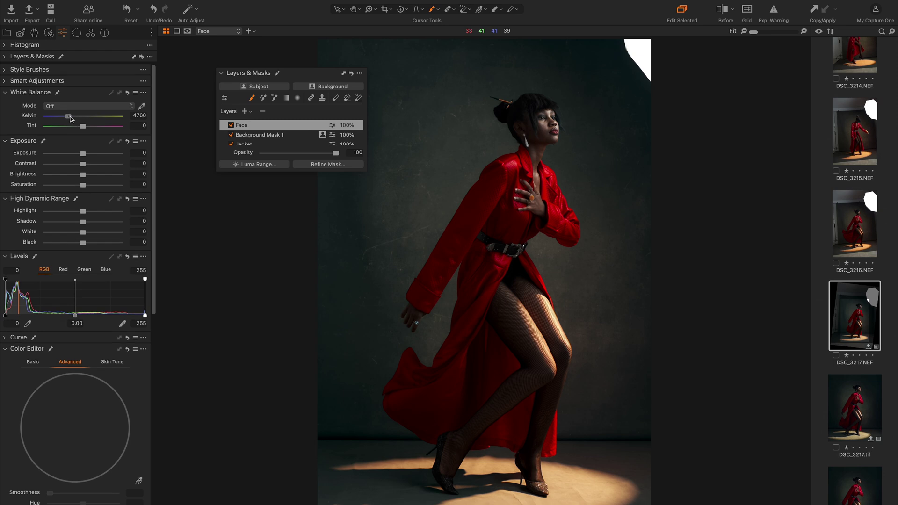
left_click_drag(70, 119, 73, 119)
key("y")
key("y")
- Open the last filmstrip thumbnail, the alternate red-coat portrait edit
left_click(848, 499)
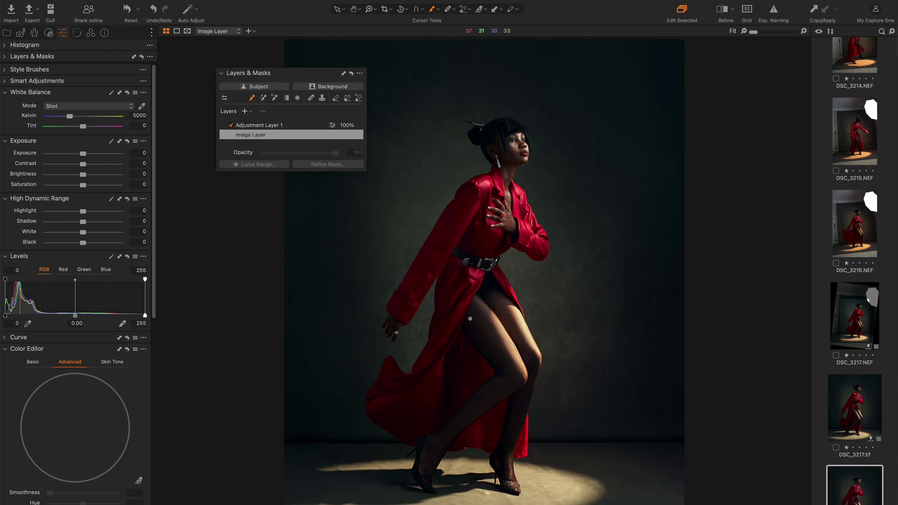